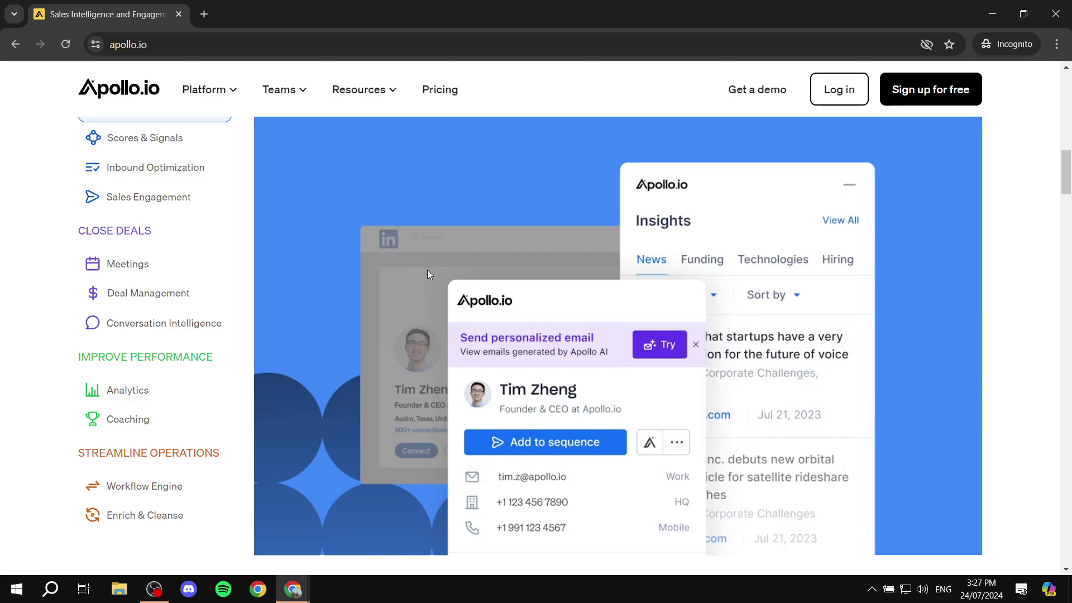
Step: Scroll through the apollo.io marketing homepage, then close the incognito Chrome window
scroll(419, 272, "up", 1)
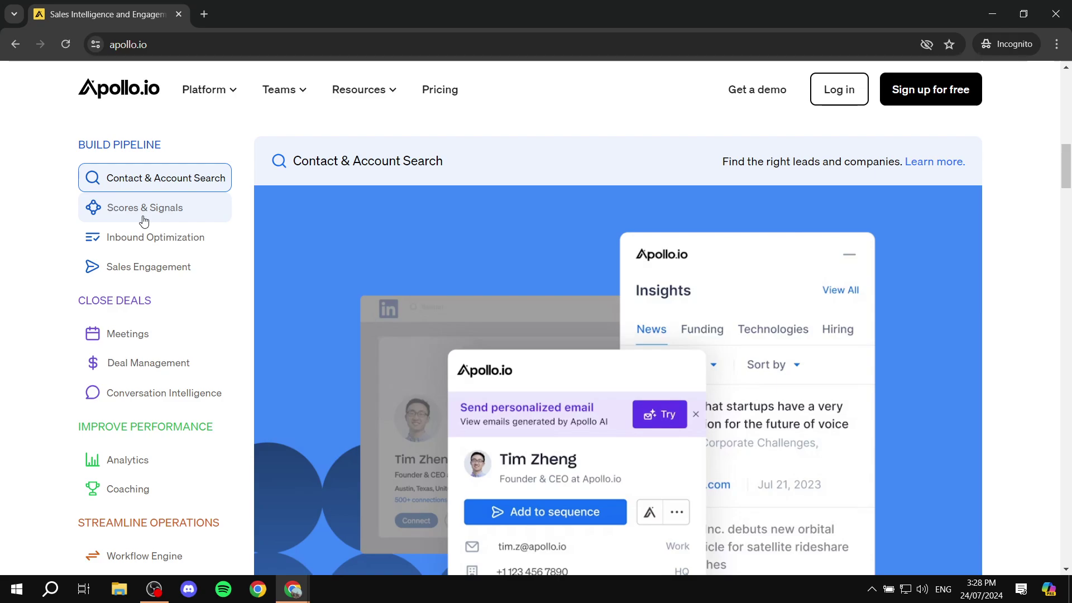
scroll(258, 273, "down", 15)
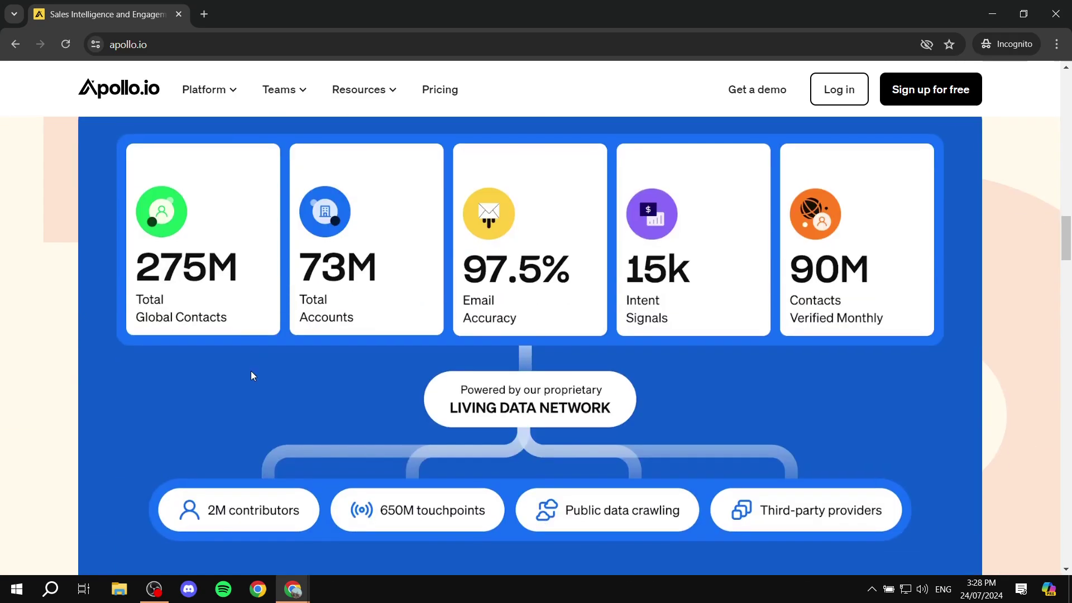
scroll(402, 345, "up", 12)
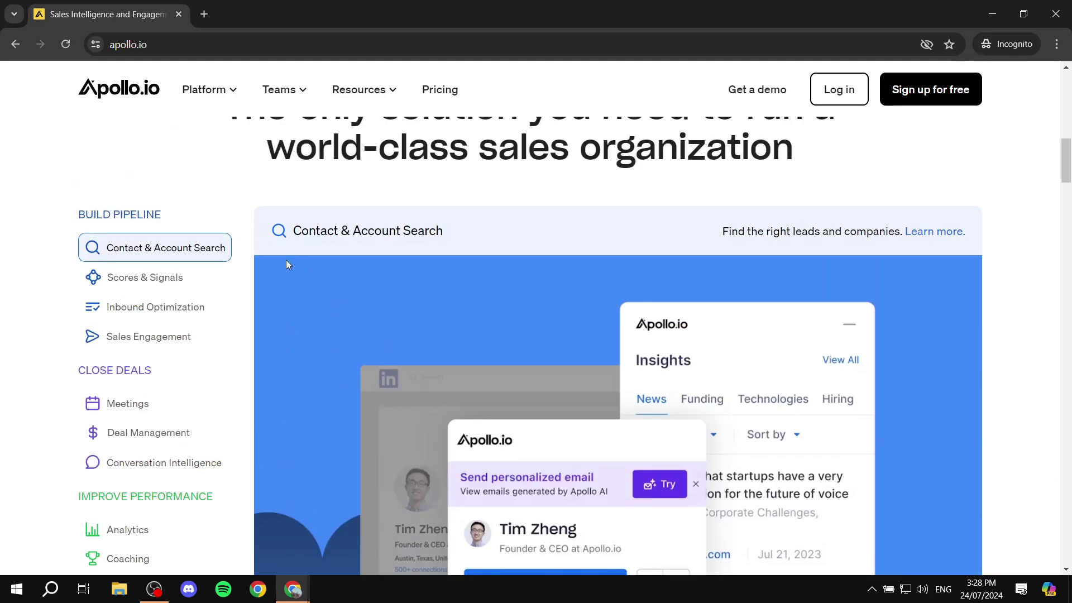
scroll(287, 263, "up", 1)
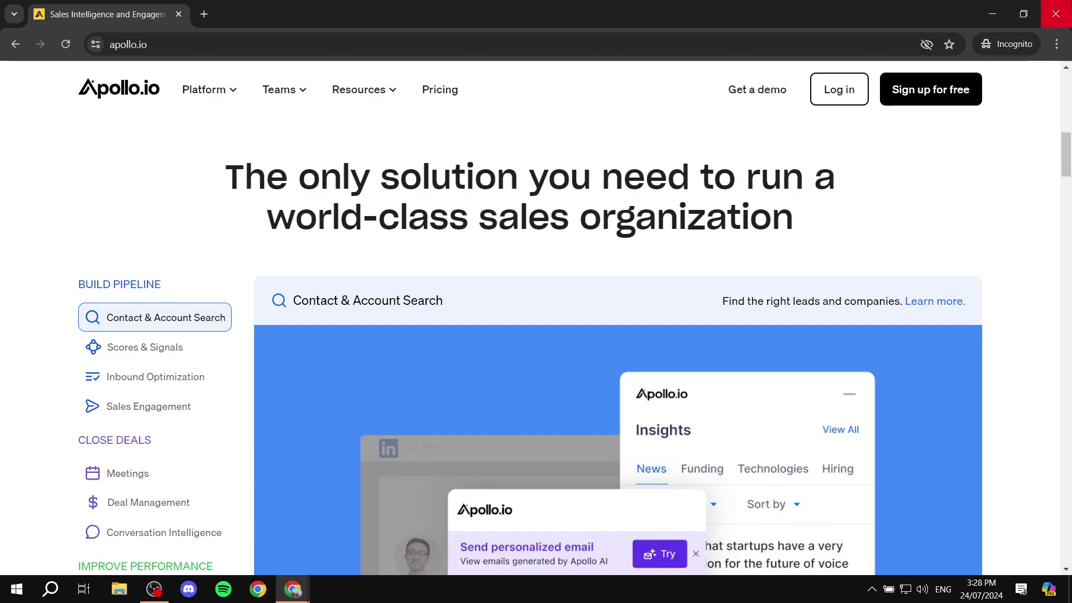
left_click(1055, 14)
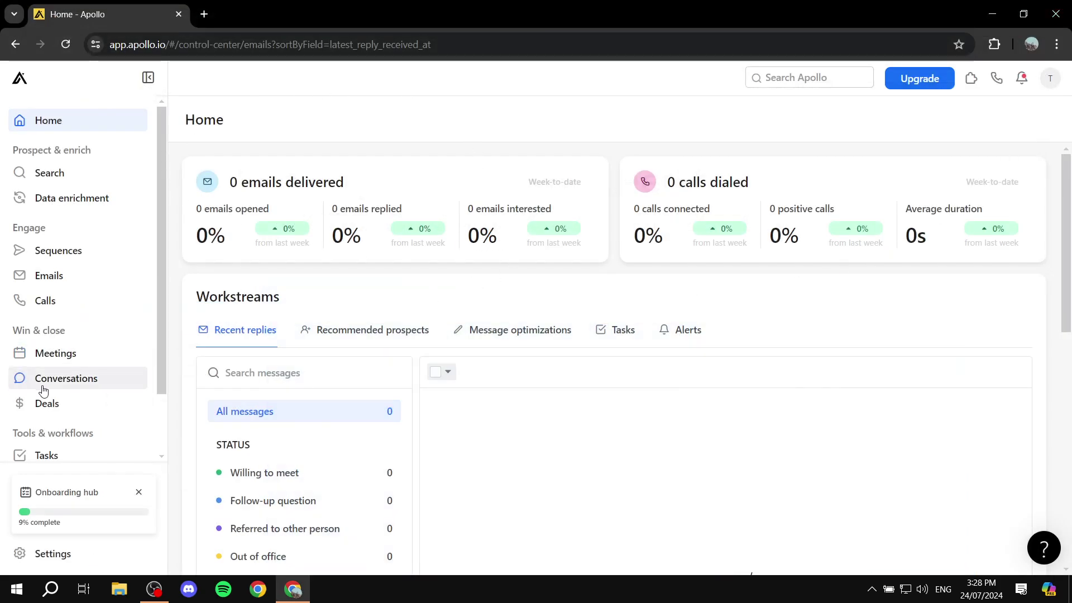
Step: Scroll the left sidebar and open the account Settings page
scroll(49, 395, "down", 2)
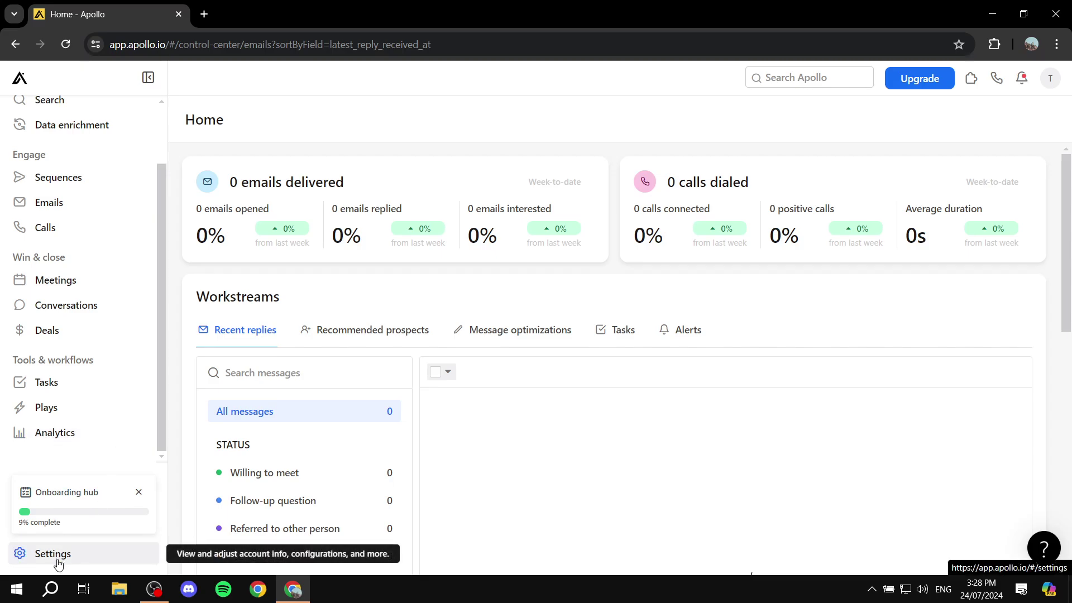
scroll(86, 419, "up", 2)
scroll(67, 475, "down", 2)
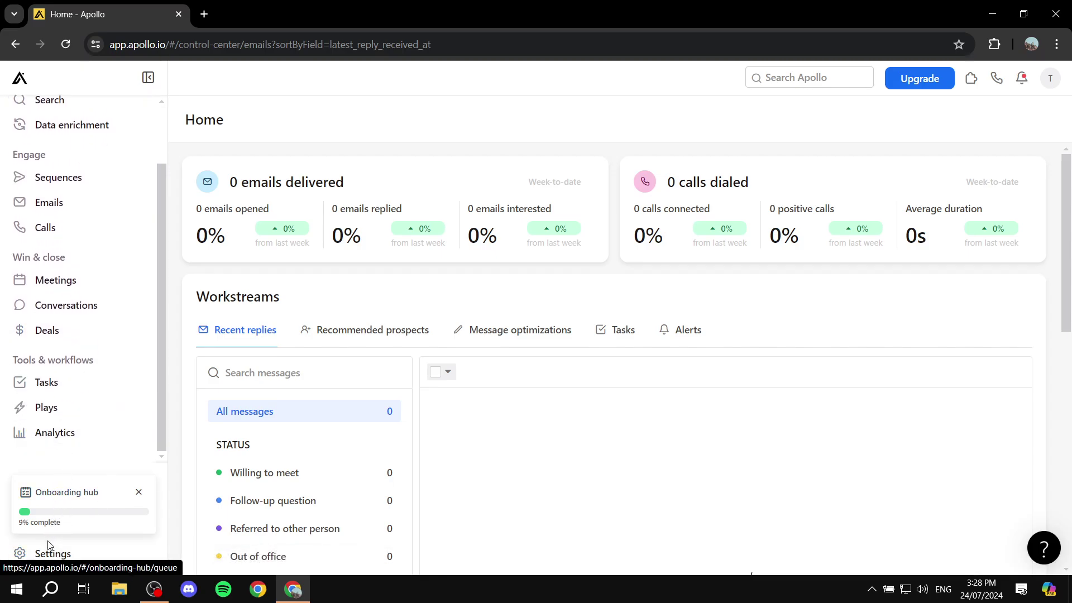
left_click(48, 554)
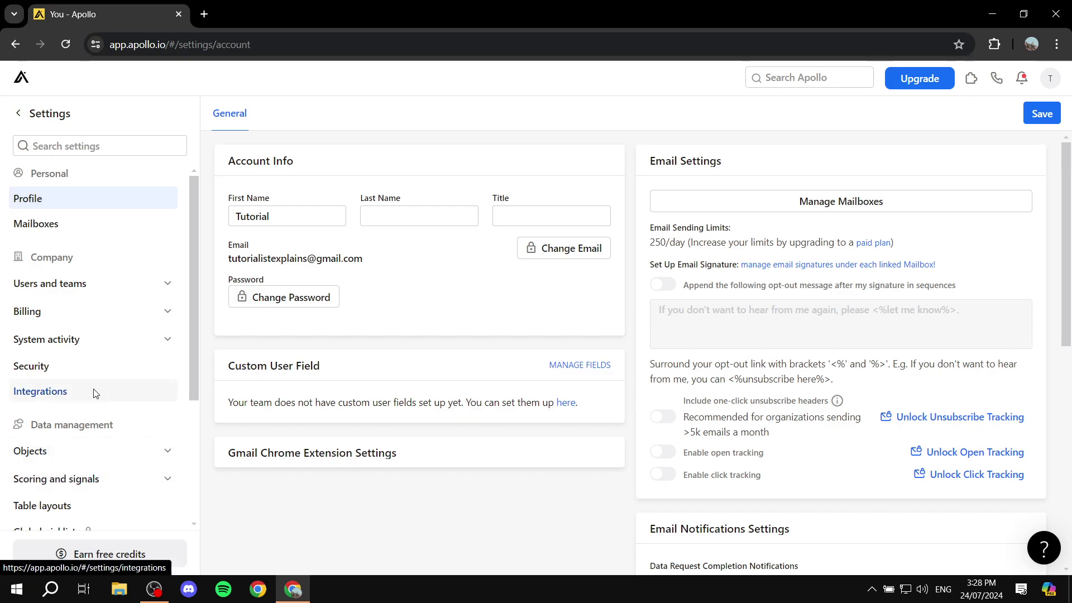
Step: Browse the Integrations list in settings, then go back to the Home dashboard
left_click(96, 391)
scroll(502, 252, "down", 4)
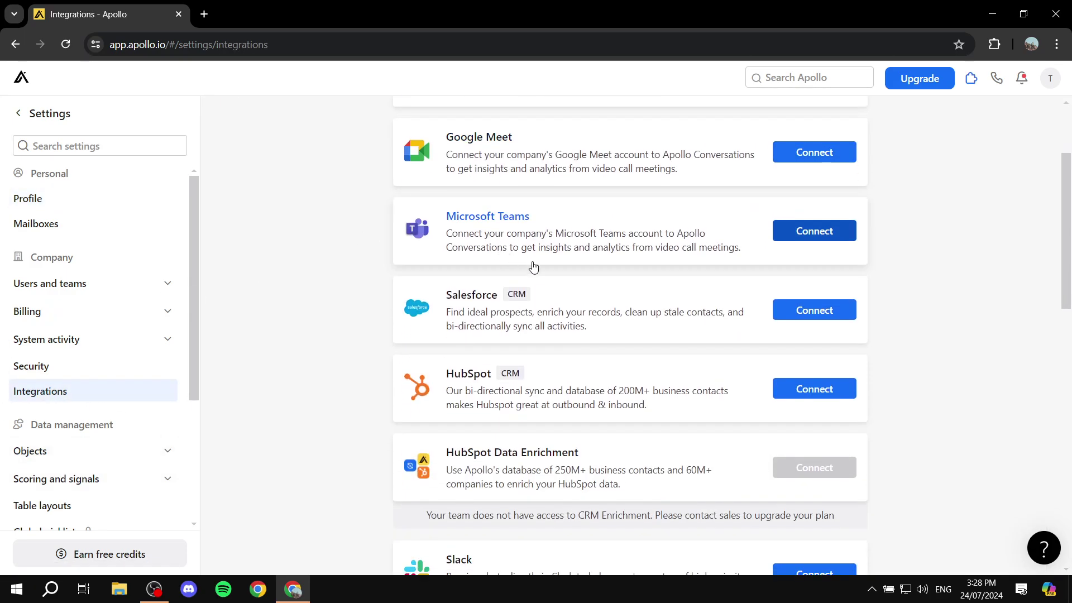
scroll(549, 285, "down", 10)
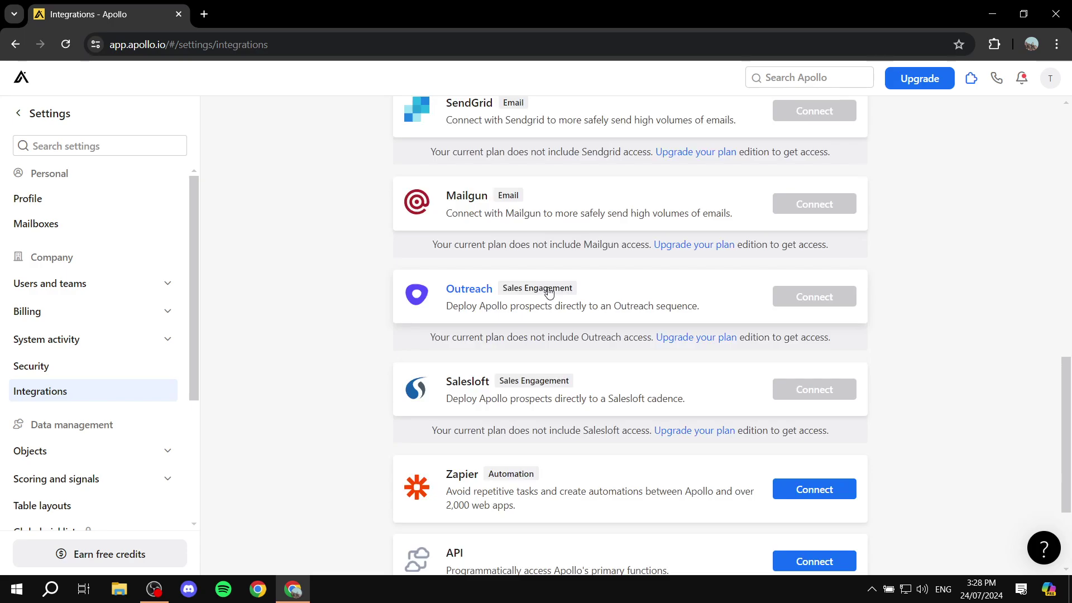
scroll(551, 293, "down", 3)
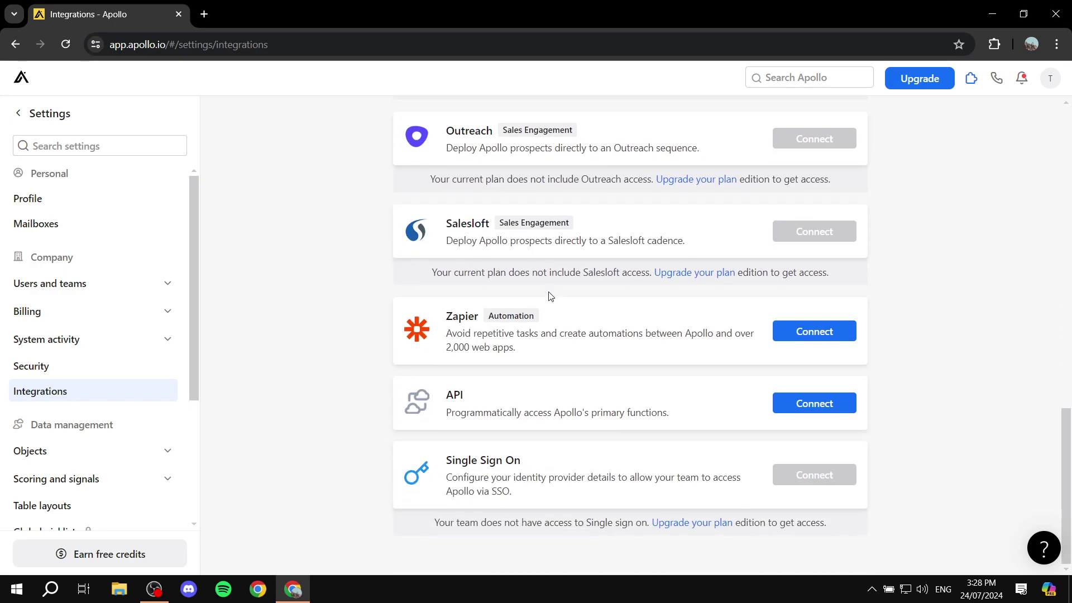
scroll(551, 296, "up", 15)
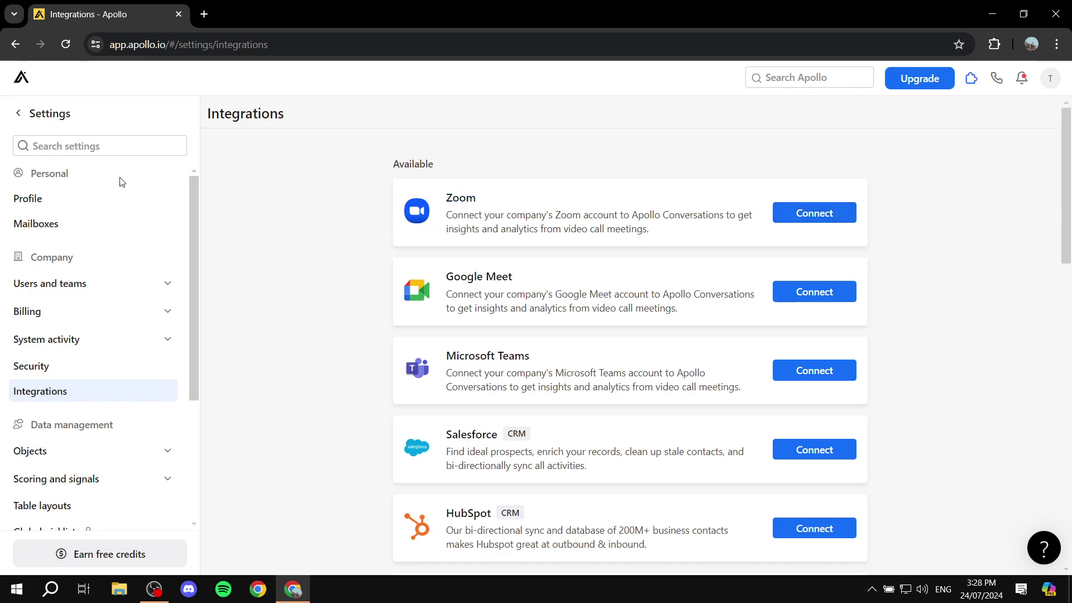
left_click(19, 113)
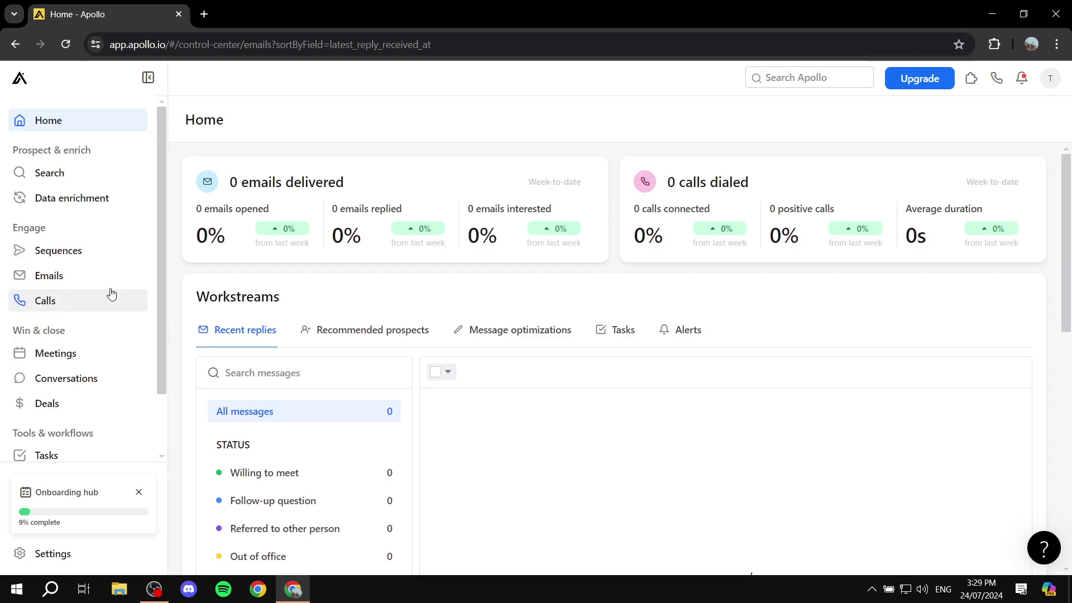
Step: In Sequences, check the Test Seq and Test sequence action menus and dismiss the tracking-metrics offer
left_click(35, 259)
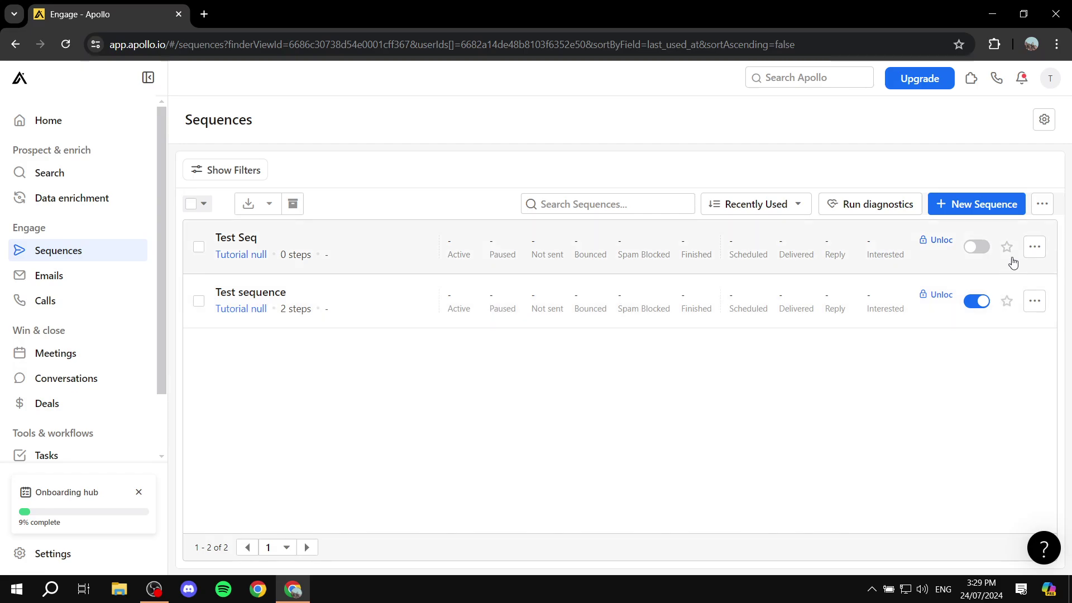
left_click(1035, 246)
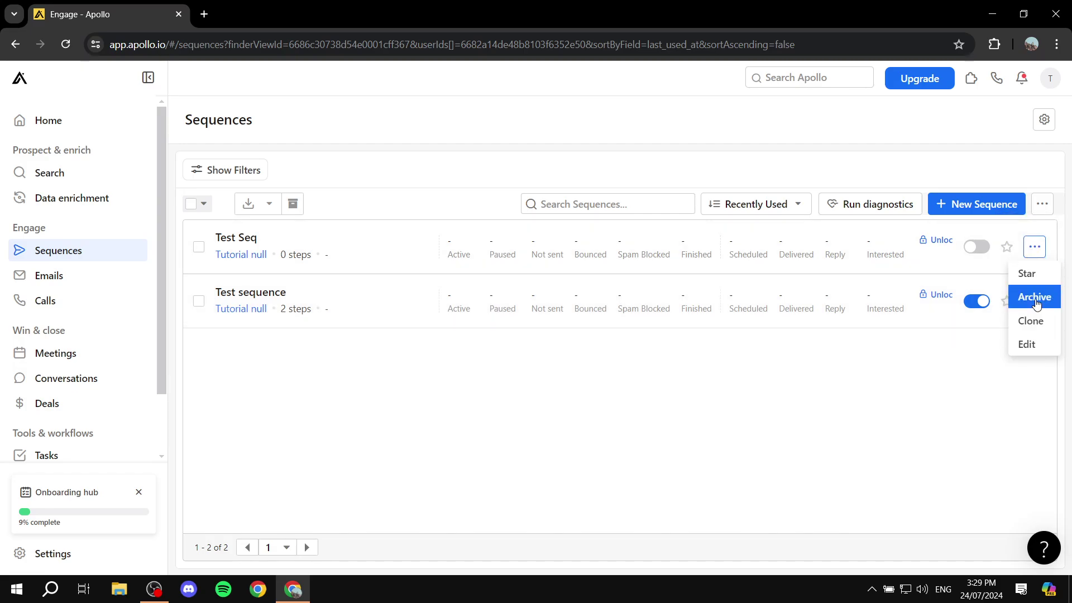
left_click(989, 383)
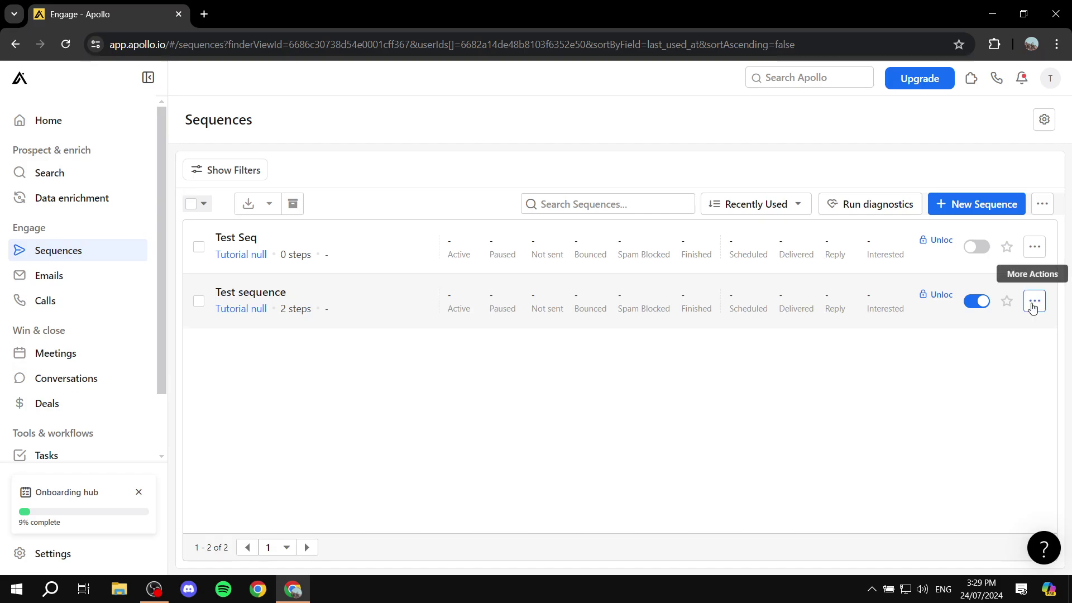
left_click(1034, 307)
left_click(921, 408)
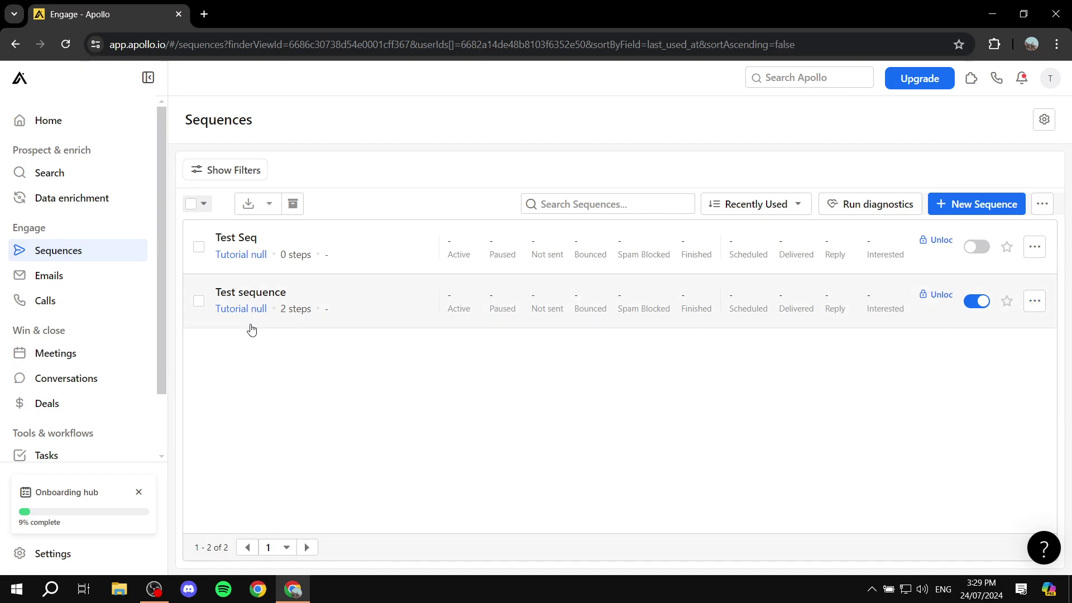
left_click(937, 293)
left_click(660, 98)
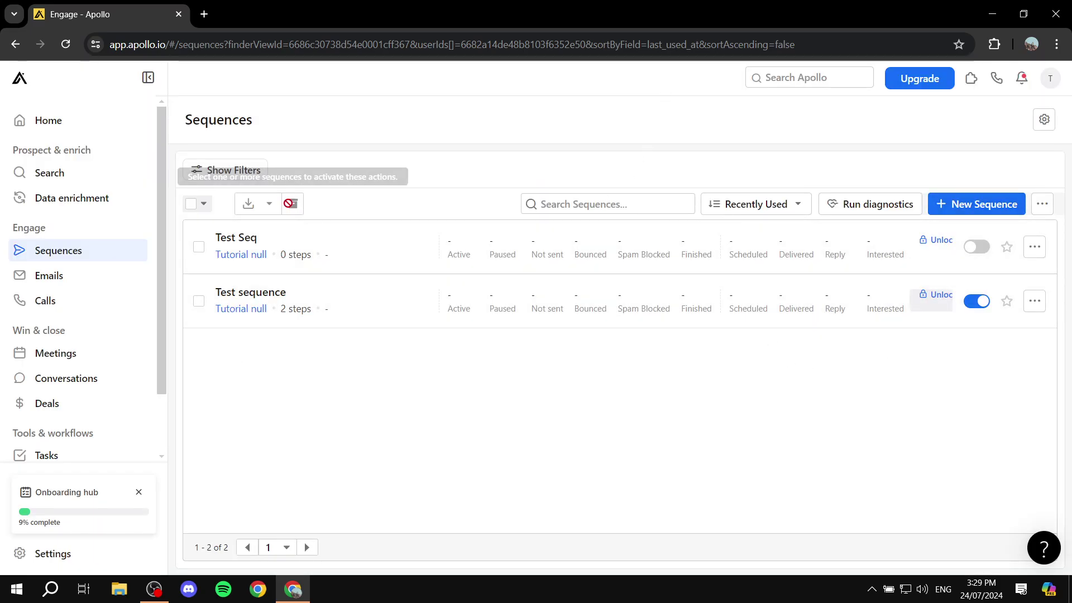
Step: Select Test Seq and Test sequence and confirm Archive 2 sequences
left_click(197, 247)
left_click(198, 300)
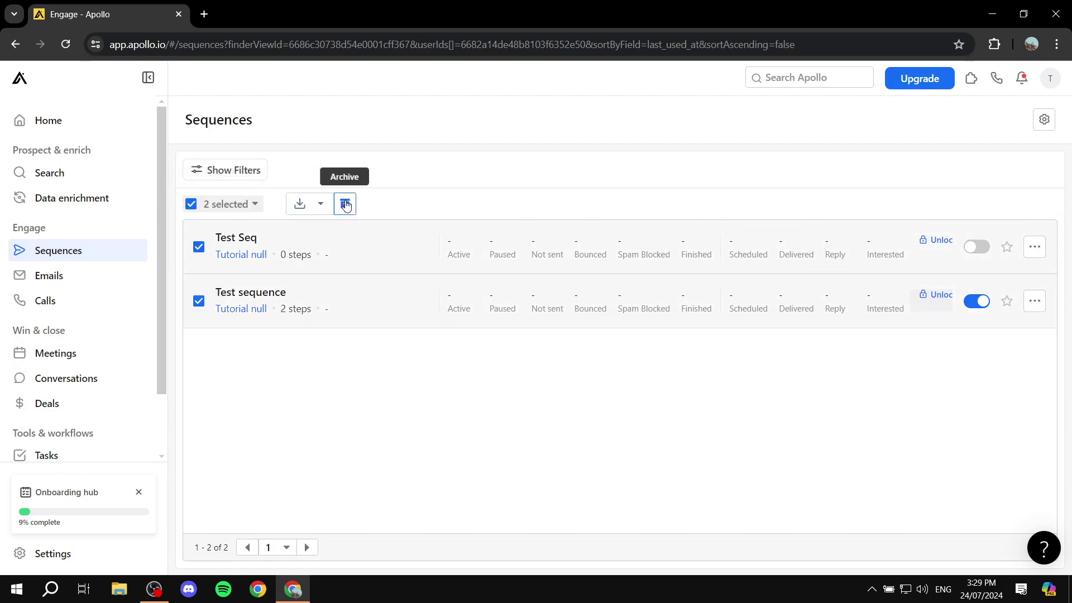
left_click(346, 204)
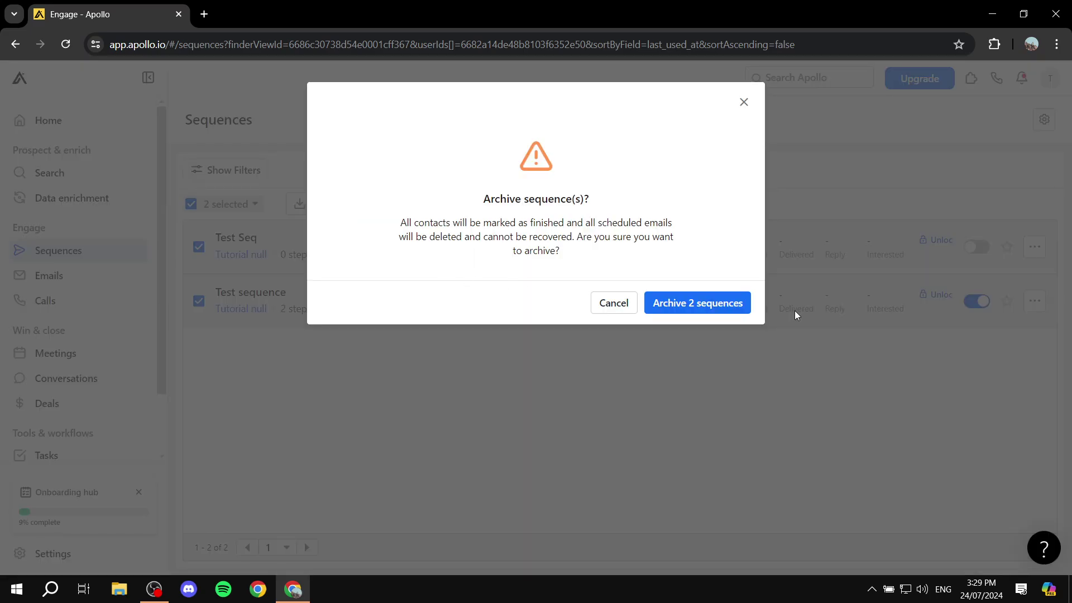
left_click(722, 309)
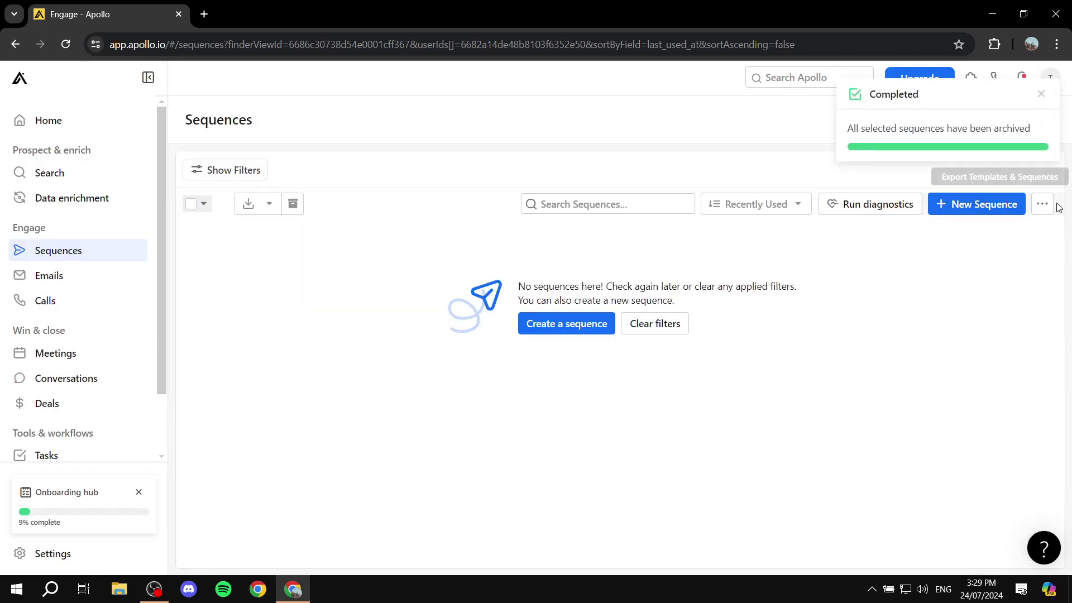
Step: Create a from-scratch sequence named 'Test Seq' on the Normal Business Hours schedule
left_click(970, 205)
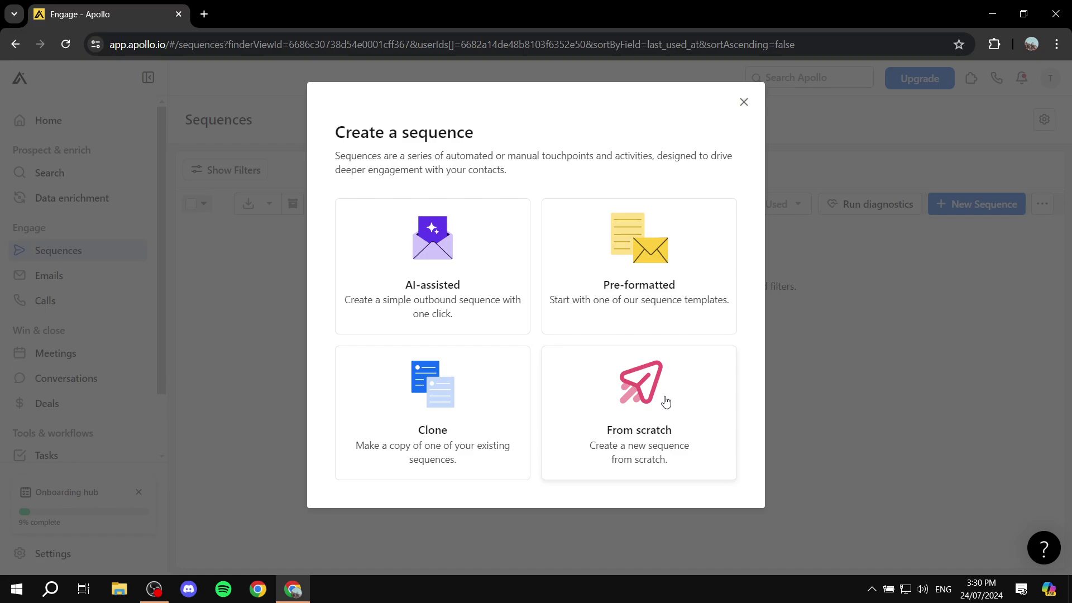
left_click(662, 402)
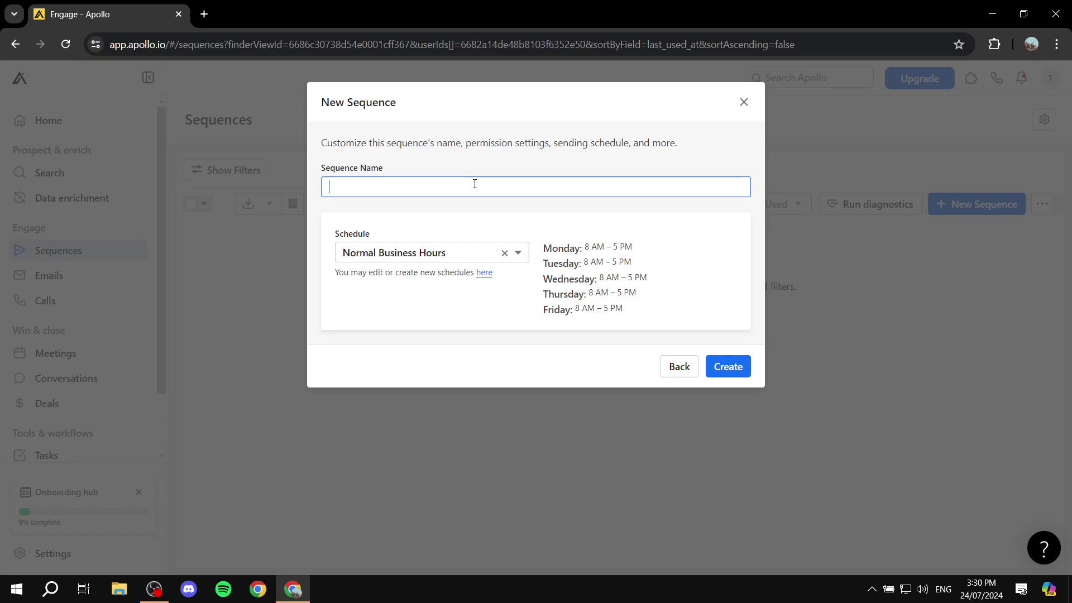
type("Test ")
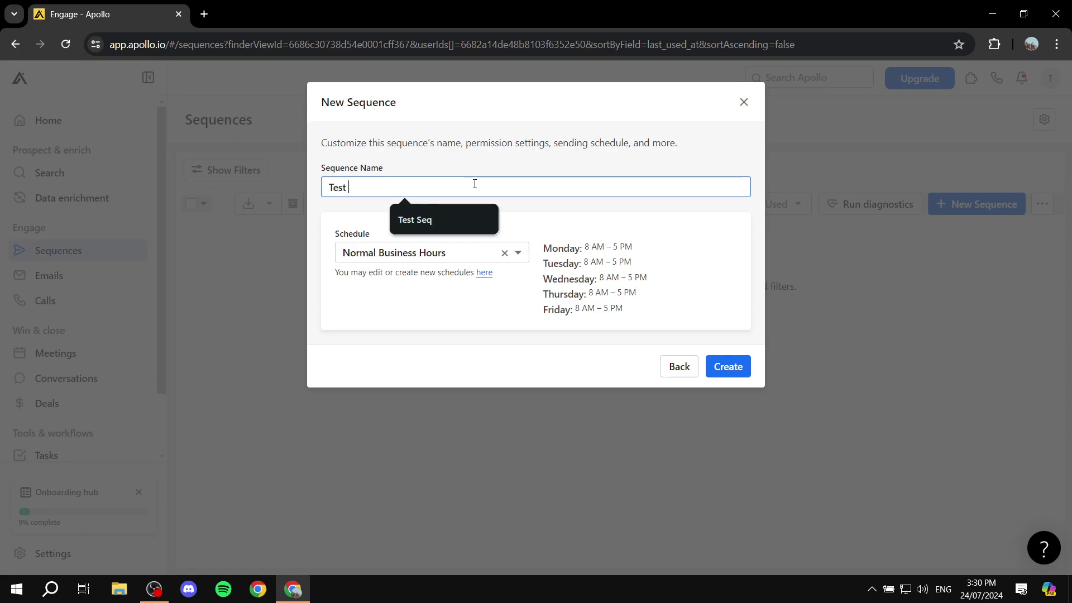
type("Seq")
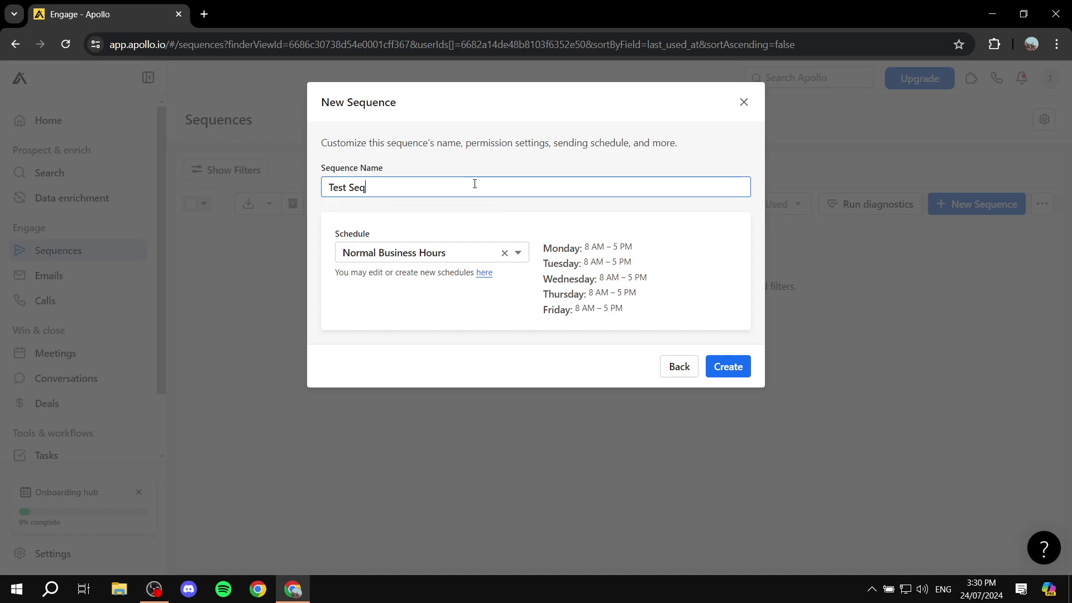
left_click(463, 212)
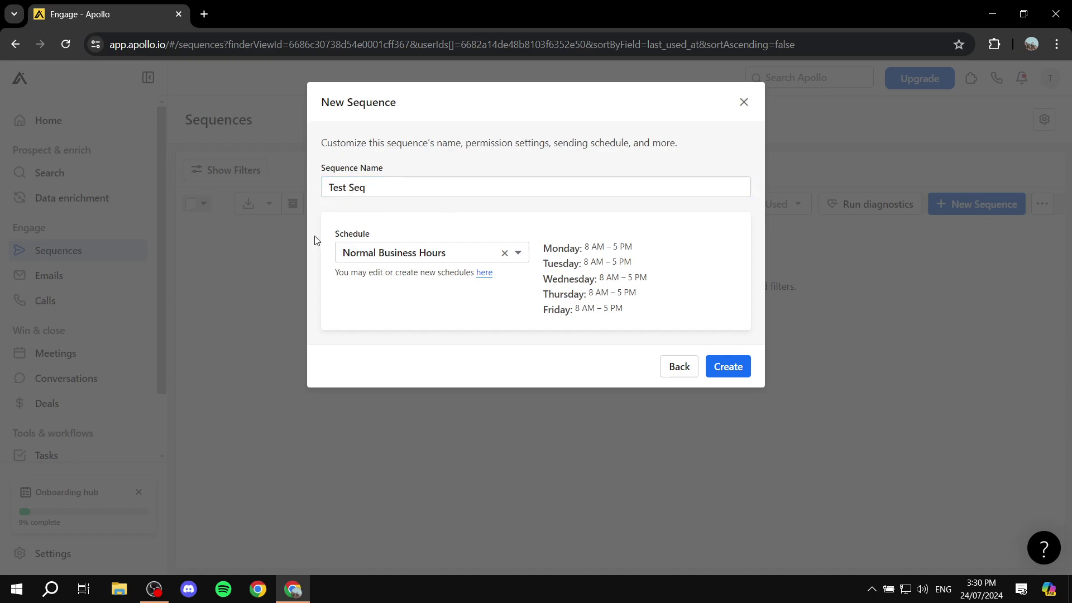
left_click(519, 256)
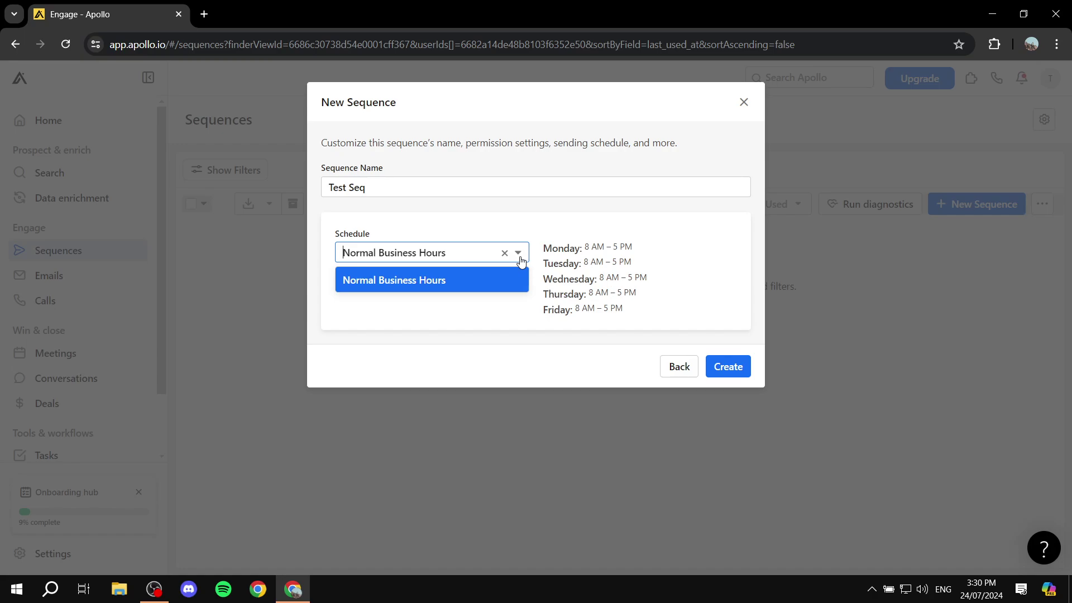
left_click(519, 257)
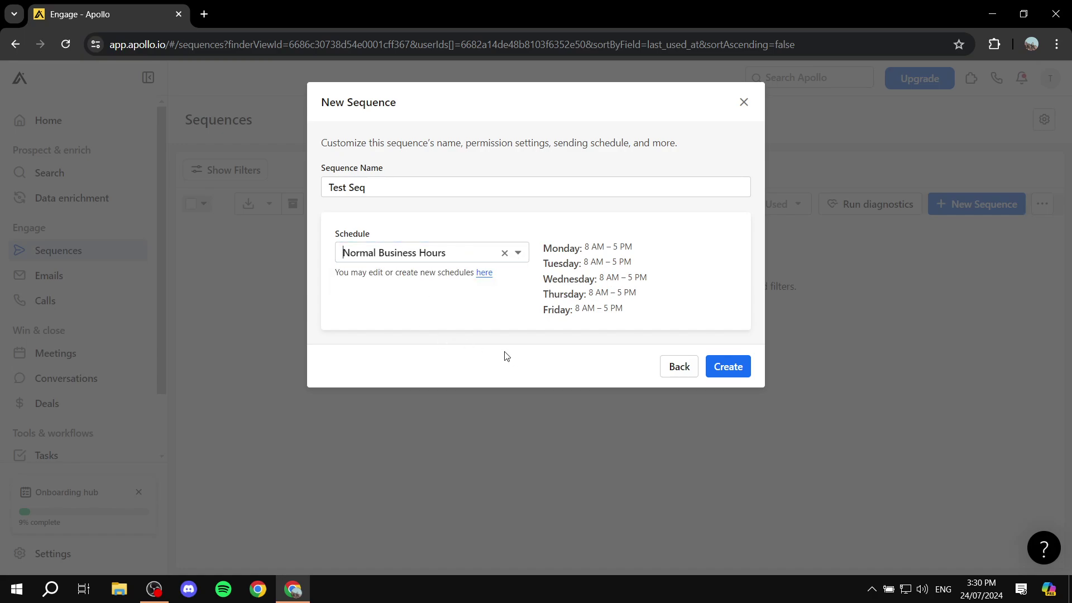
left_click(729, 367)
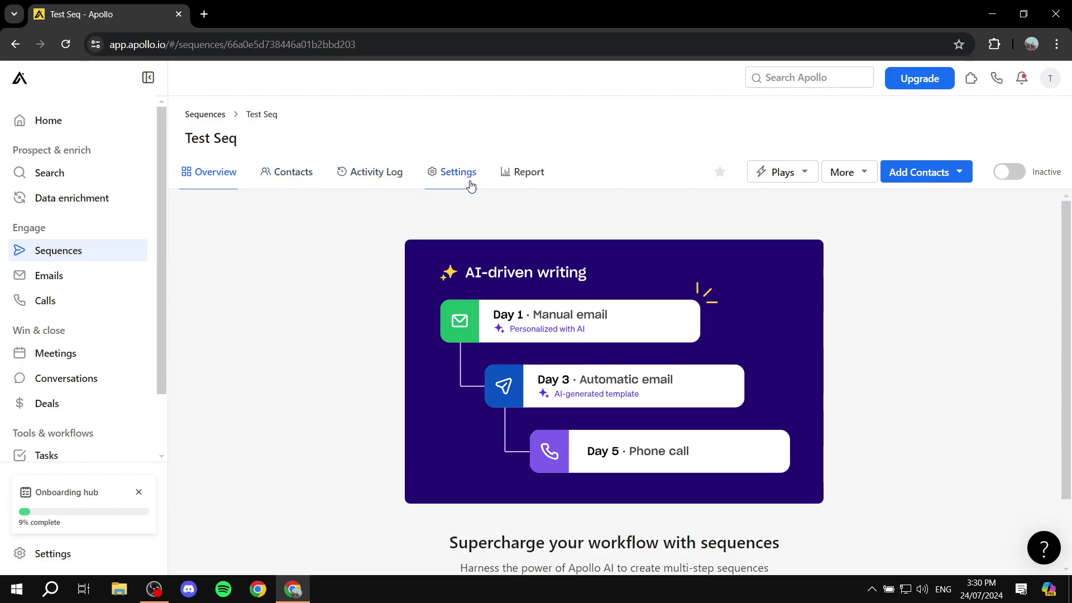
Step: Switch Test Seq to its Contacts tab, which lists 0 contacts
scroll(955, 296, "down", 2)
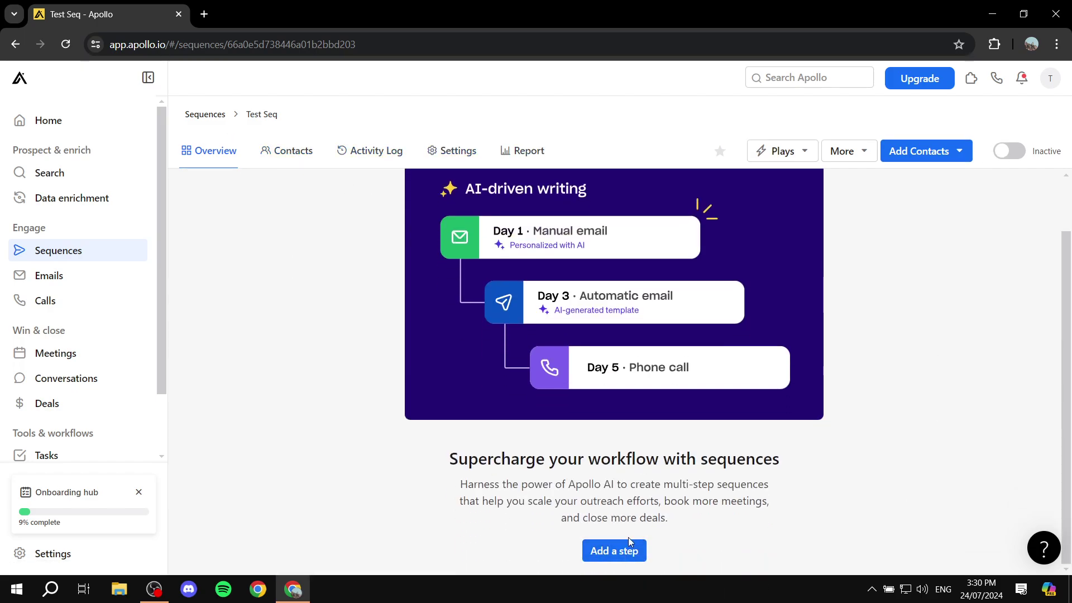
scroll(763, 428, "up", 2)
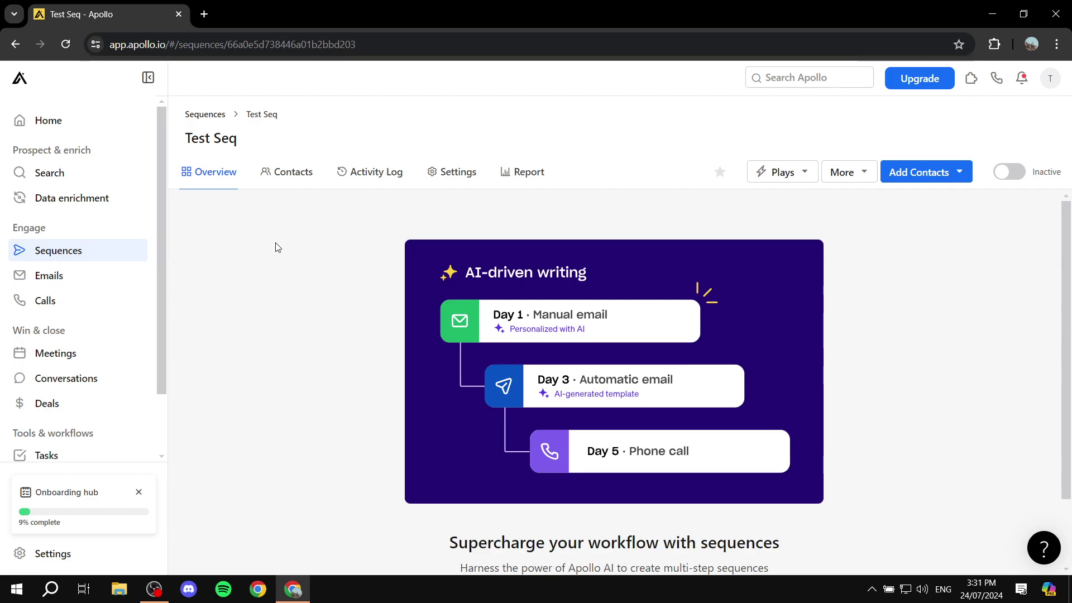
left_click(293, 174)
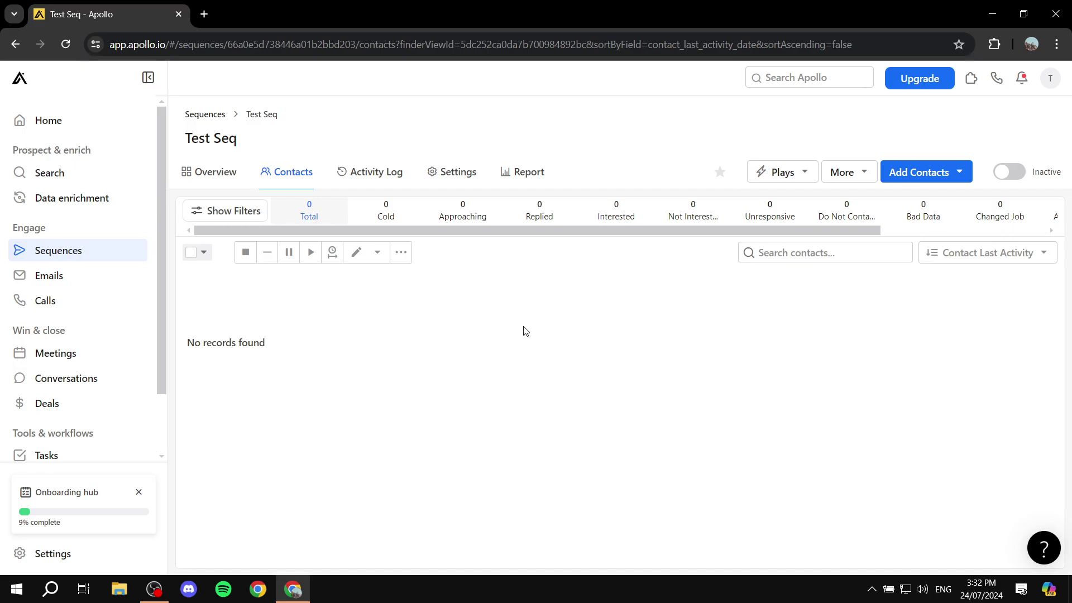
Step: Open the Add Contacts options for Test Seq
left_click(939, 170)
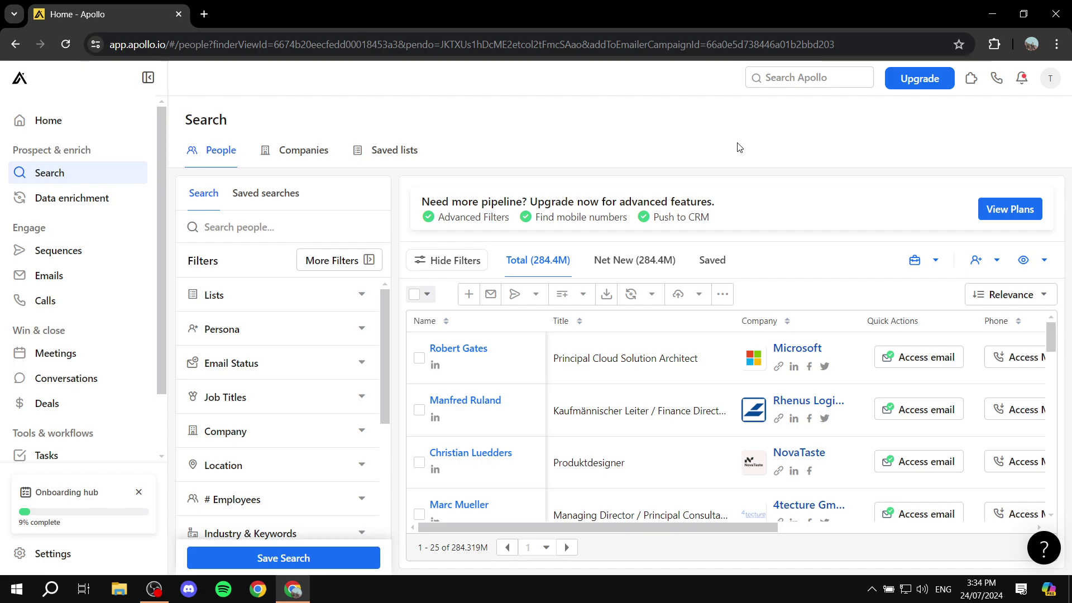
Step: From the people results, open the import options and choose to create one contact manually
scroll(738, 383, "down", 5)
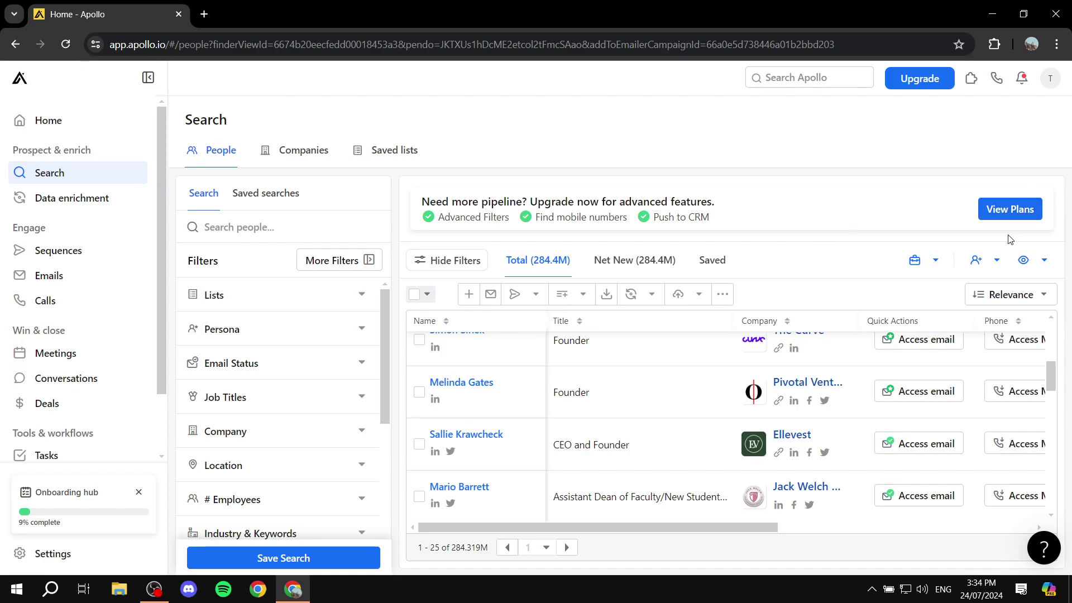
left_click(972, 260)
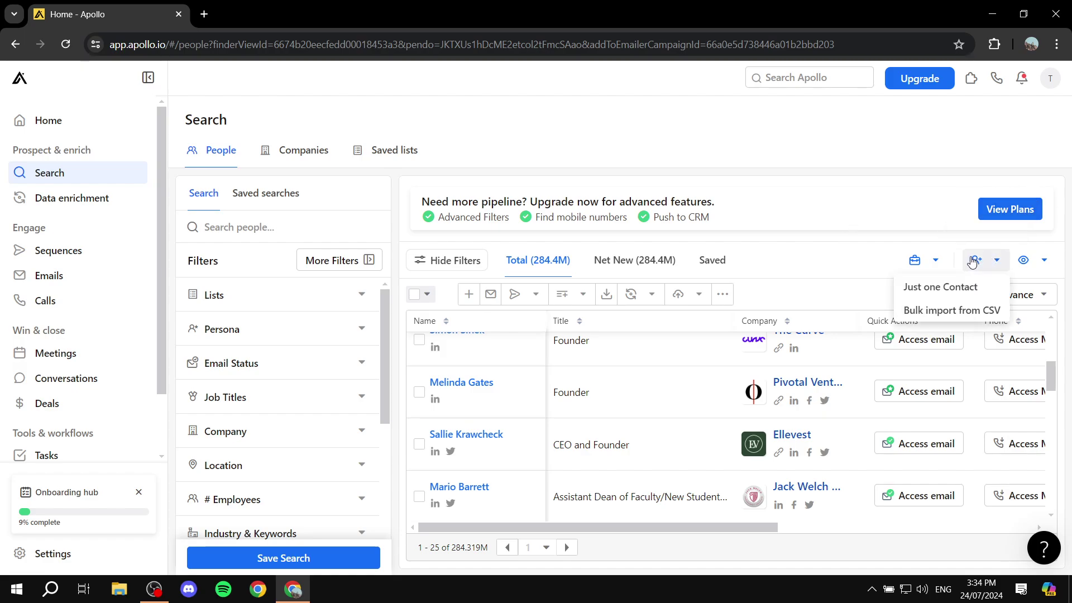
left_click(962, 285)
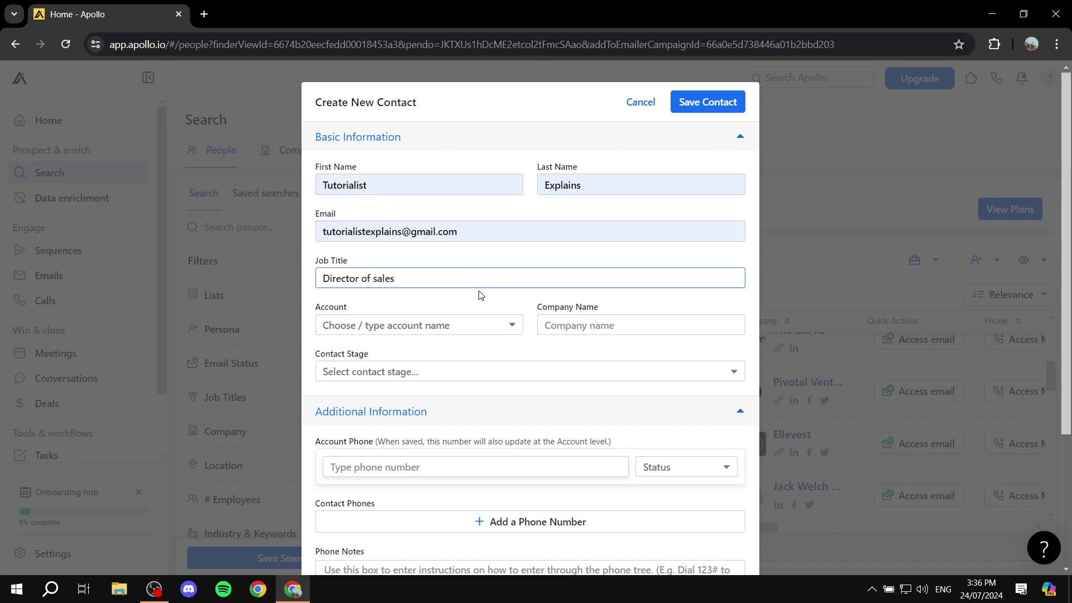
Step: Complete the Director of sales contact with its LinkedIn URL and save it
scroll(466, 282, "down", 3)
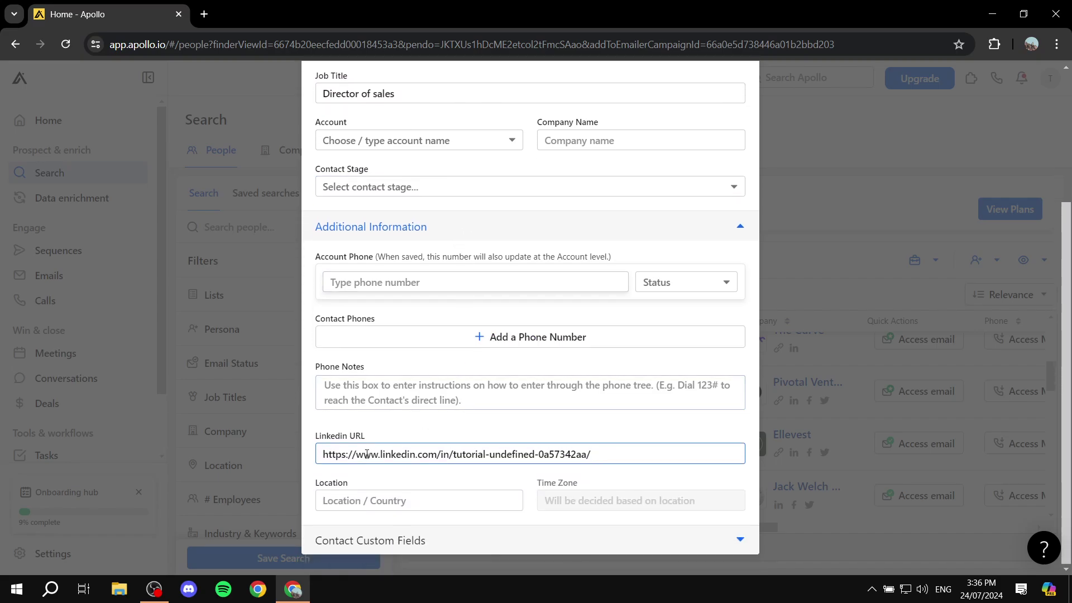
left_click_drag(330, 439, 376, 438)
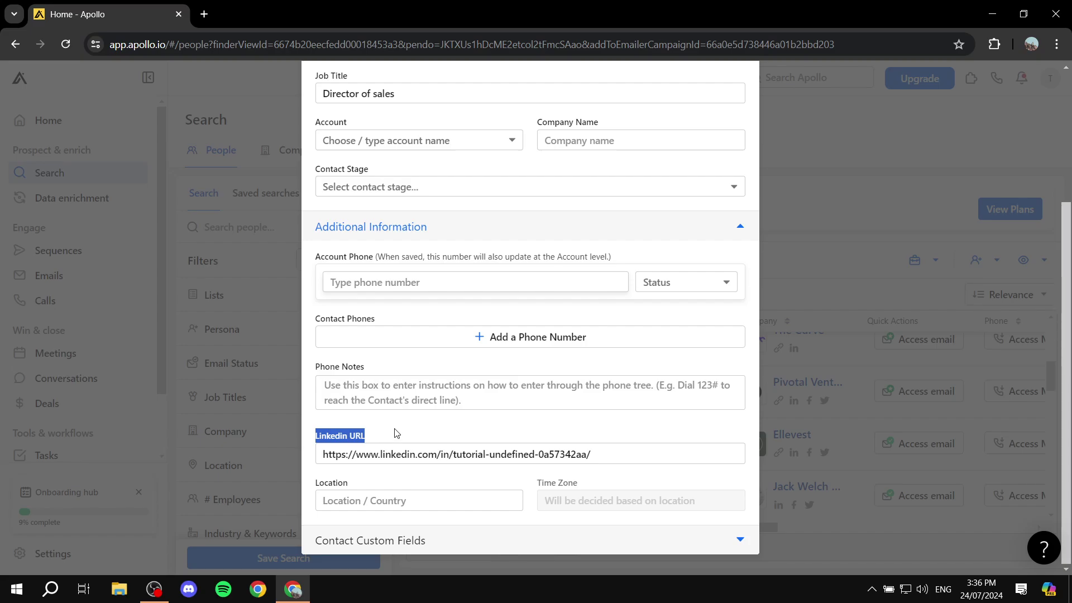
left_click(396, 433)
left_click(408, 409)
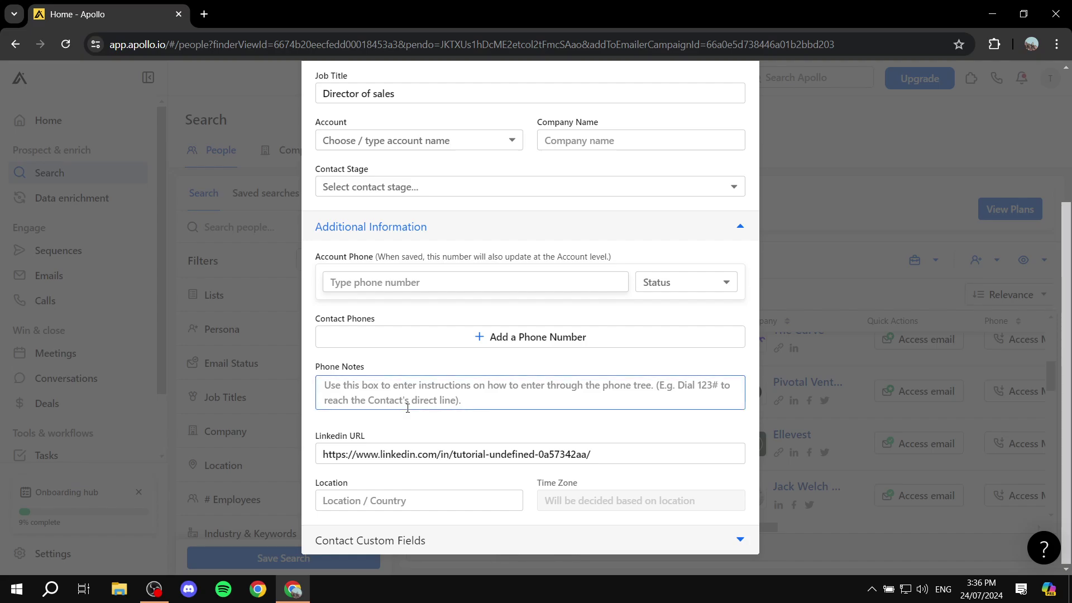
scroll(421, 373, "up", 4)
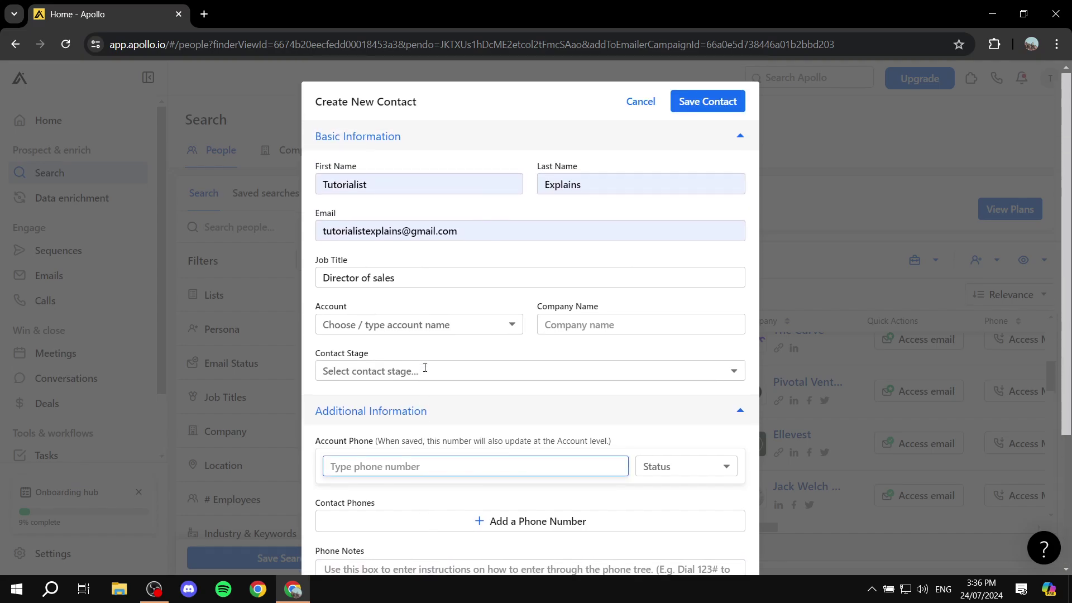
left_click(723, 101)
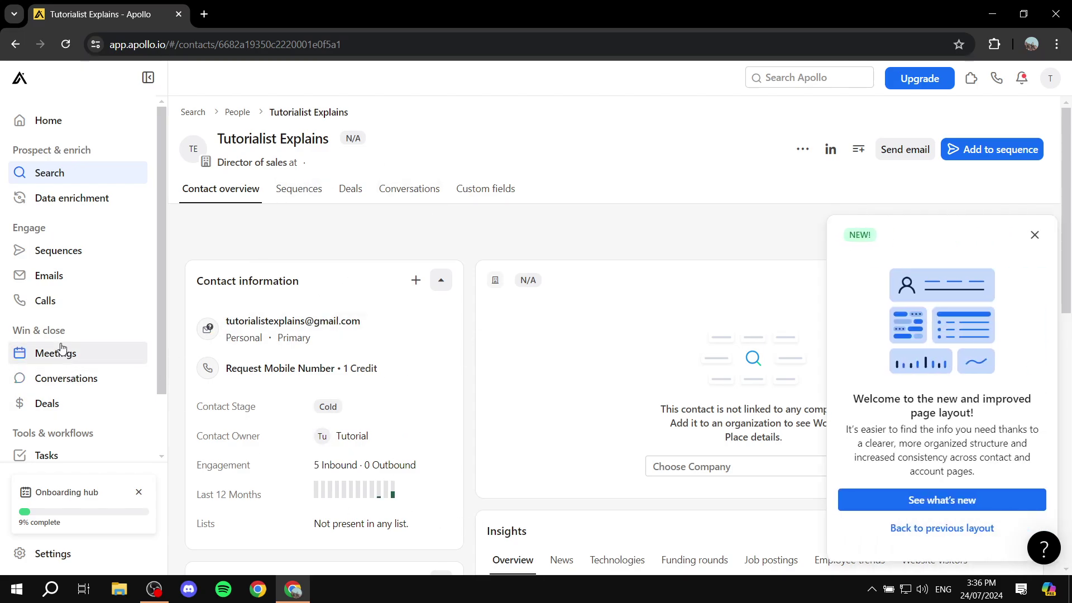
Step: Dismiss the page layout welcome popup and reopen the Test Seq overview
left_click(1036, 235)
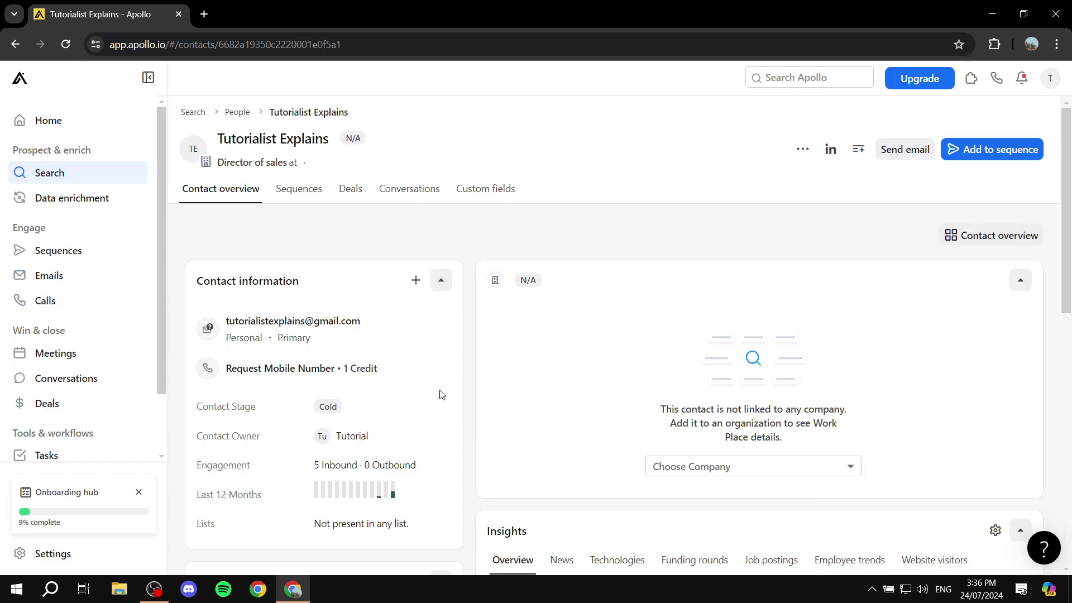
left_click(83, 258)
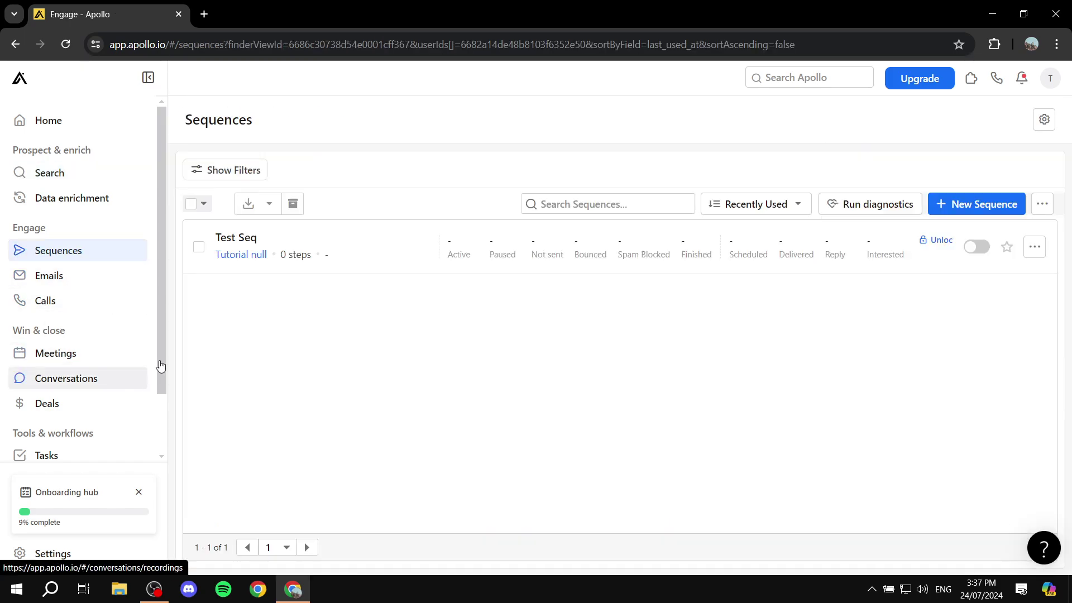
left_click(239, 239)
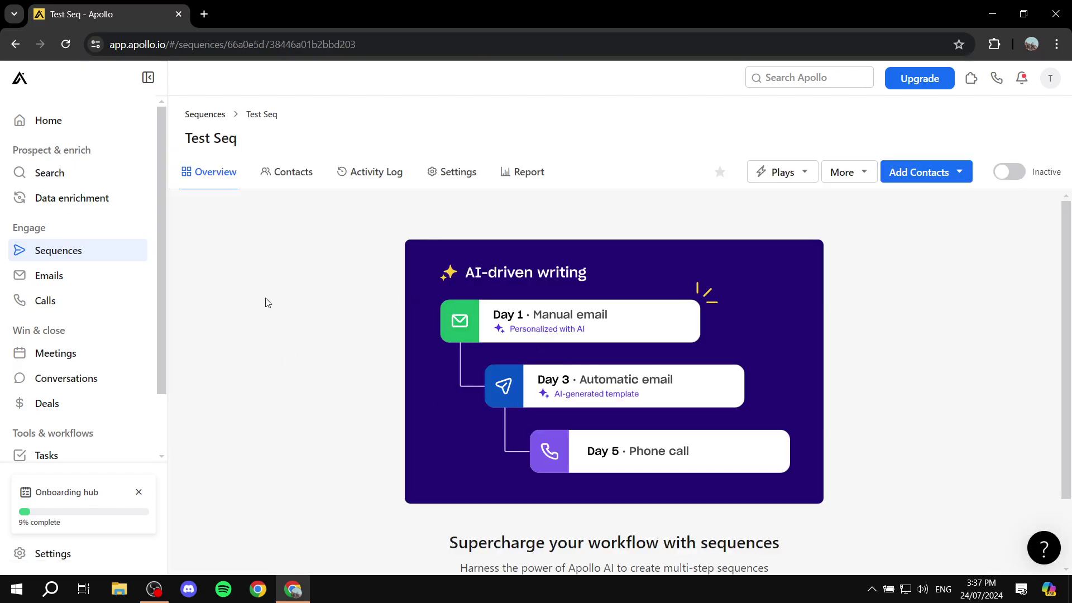
scroll(268, 315, "down", 2)
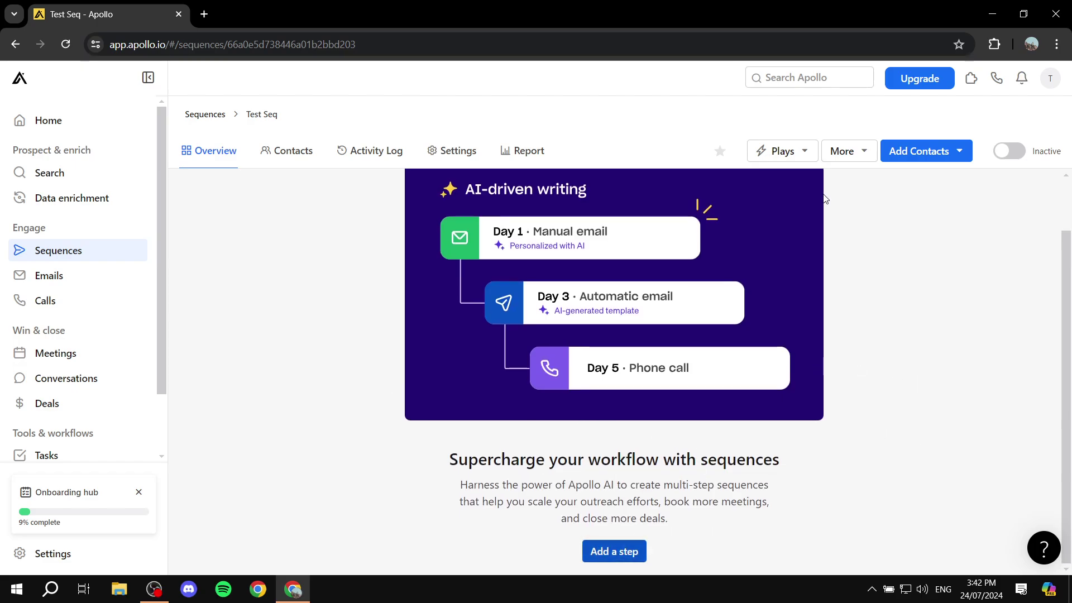
Step: Start adding a step to Test Seq and scroll the step picker to the LinkedIn tasks
left_click(621, 550)
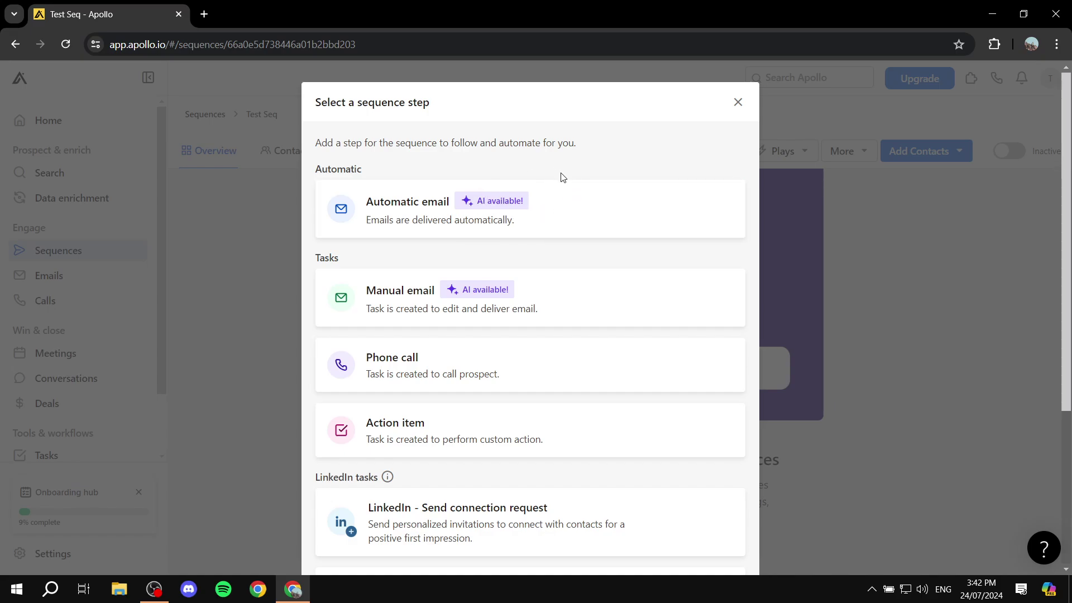
scroll(550, 234, "down", 1)
scroll(547, 239, "down", 3)
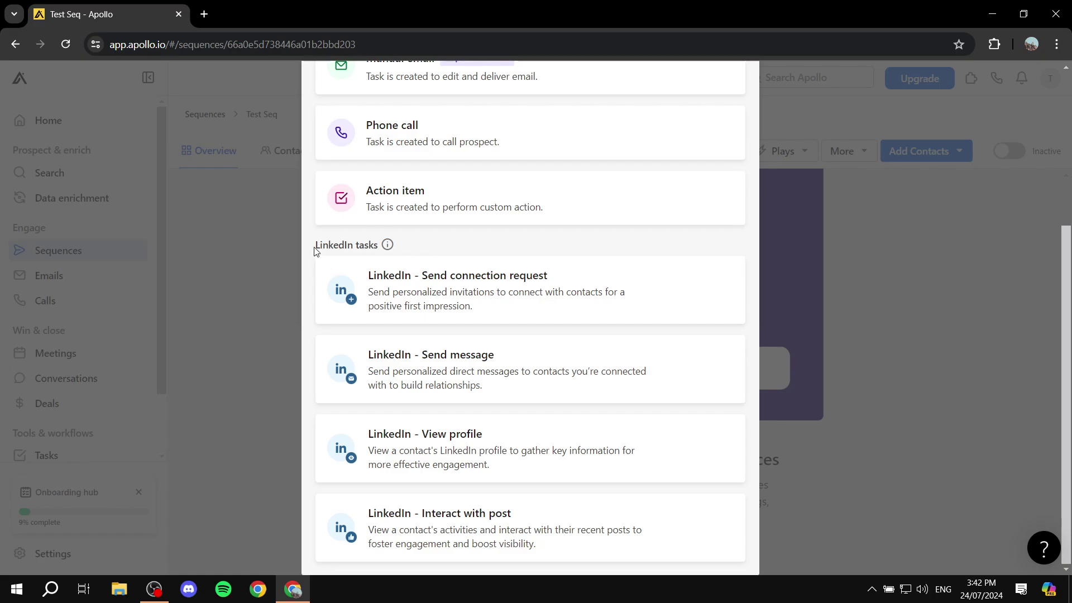
left_click_drag(316, 252, 378, 244)
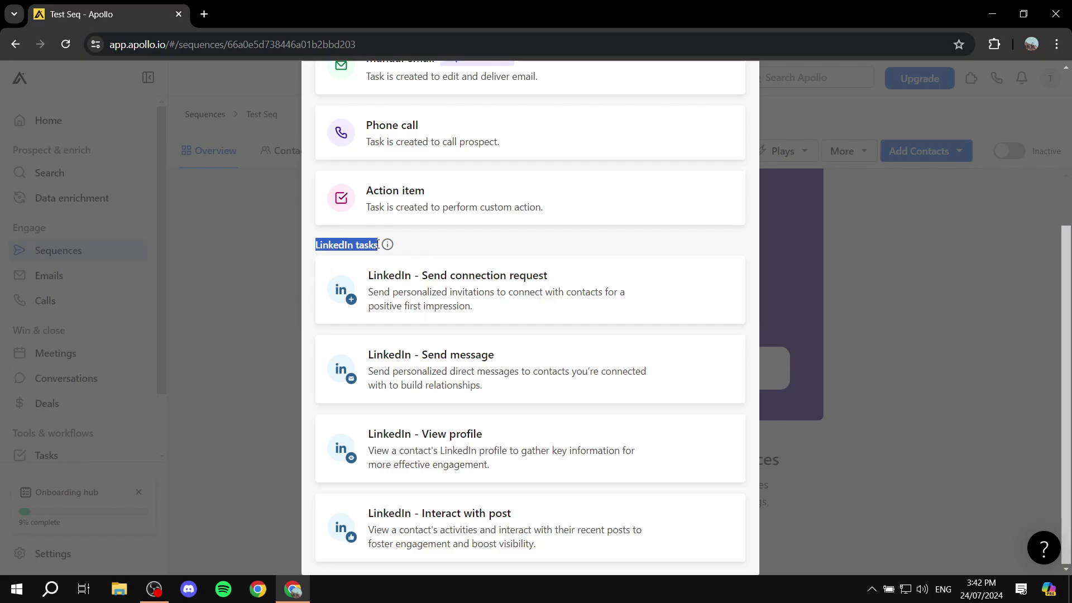
left_click(447, 247)
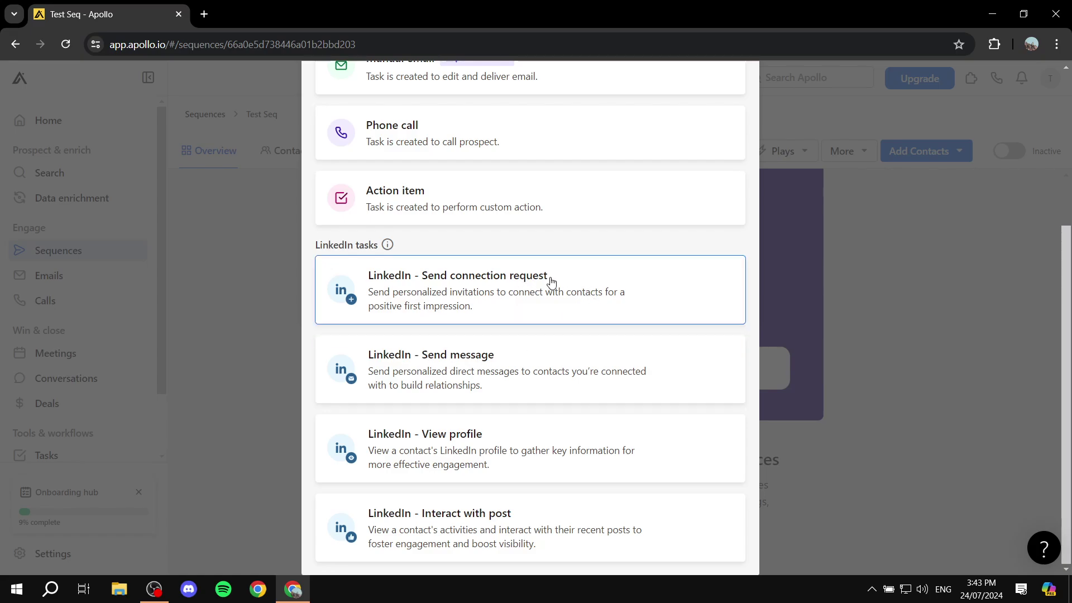
Step: Choose the LinkedIn connection request step and set its delay to 2 hours
left_click(496, 289)
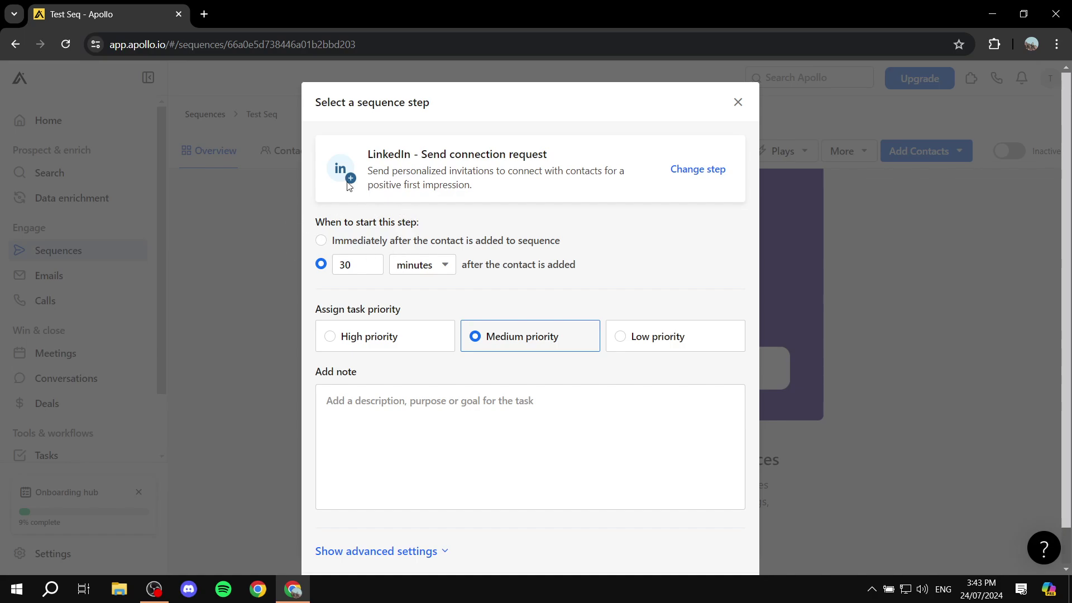
left_click(396, 241)
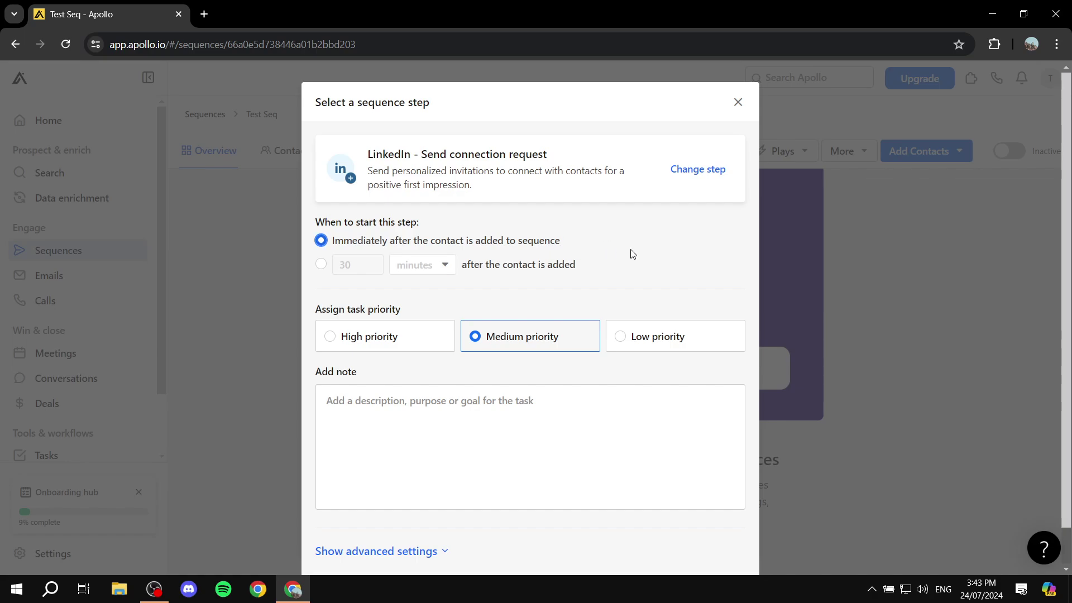
left_click(322, 264)
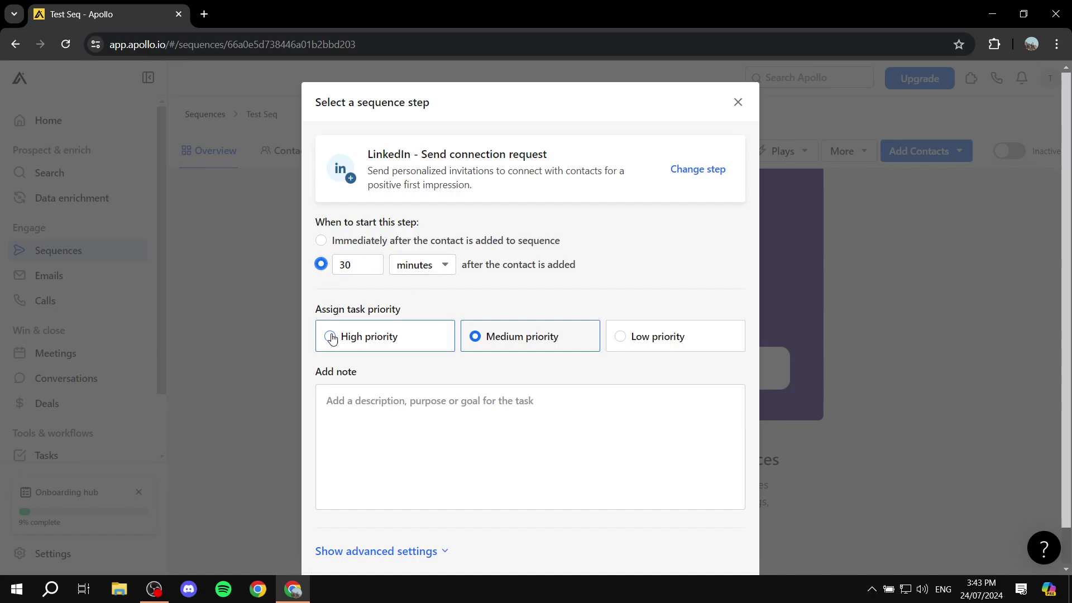
left_click(437, 264)
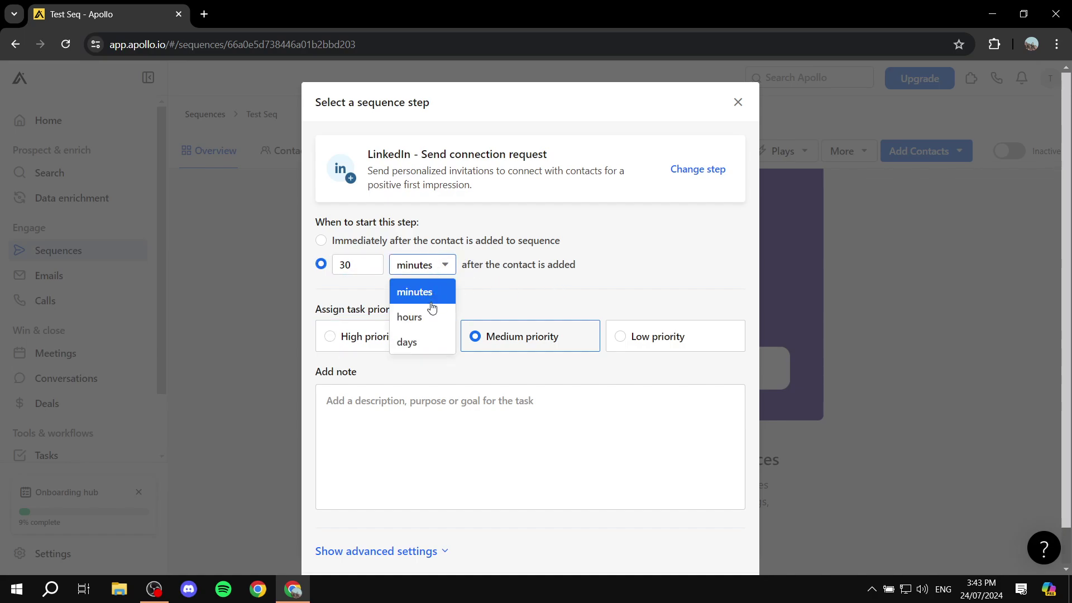
left_click(432, 316)
left_click(427, 270)
left_click(420, 342)
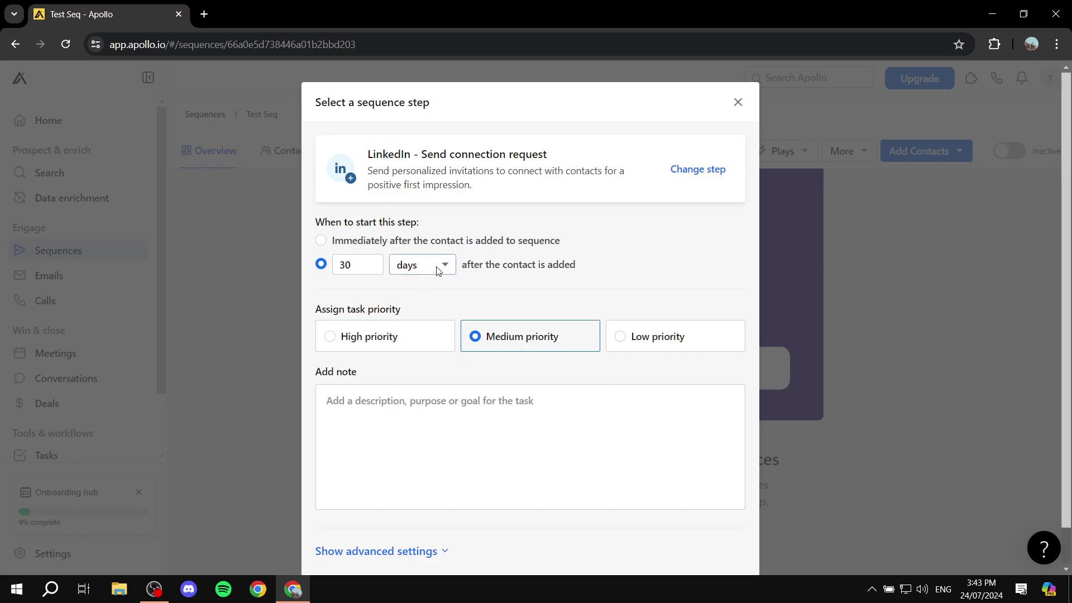
left_click(437, 270)
left_click(430, 316)
left_click_drag(351, 264, 340, 264)
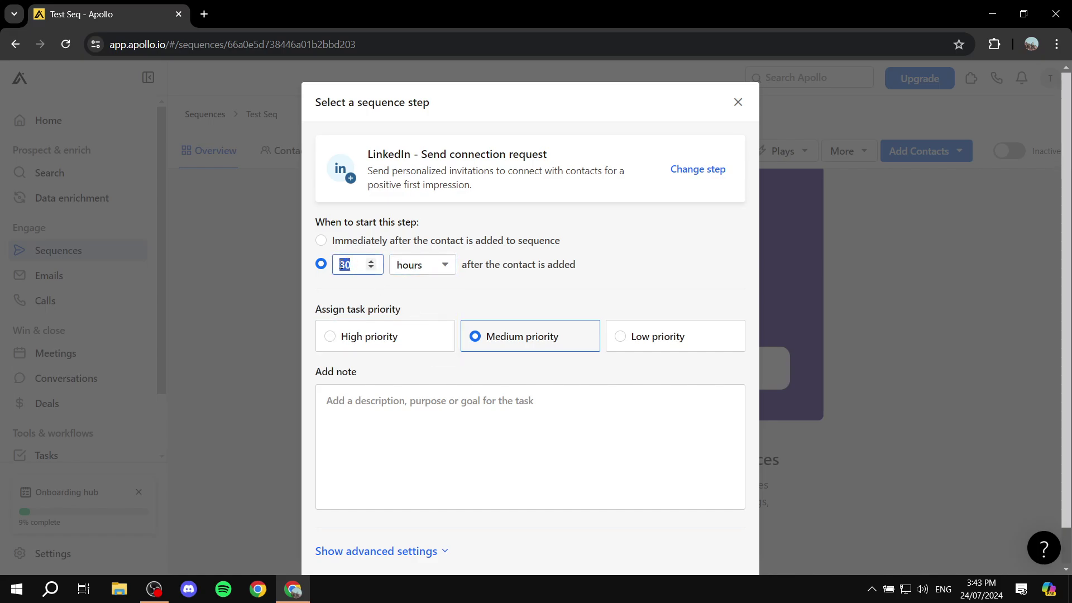
type("2")
left_click(476, 288)
Step: Keep Medium priority and expand the step's advanced settings
scroll(475, 288, "down", 1)
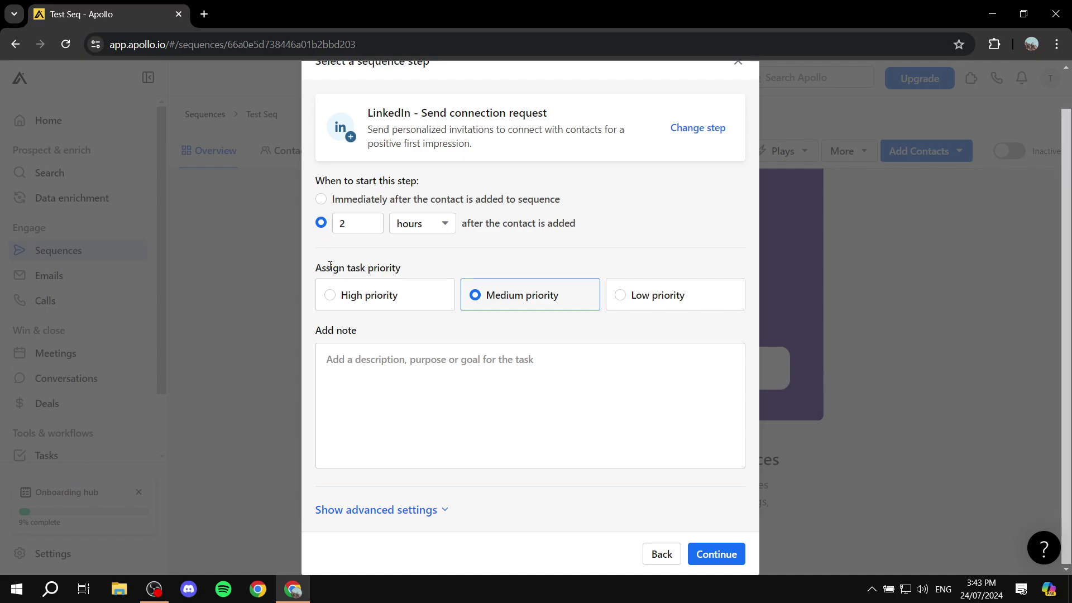
left_click_drag(318, 268, 441, 265)
left_click(441, 264)
left_click(606, 365)
left_click(445, 514)
scroll(407, 438, "down", 1)
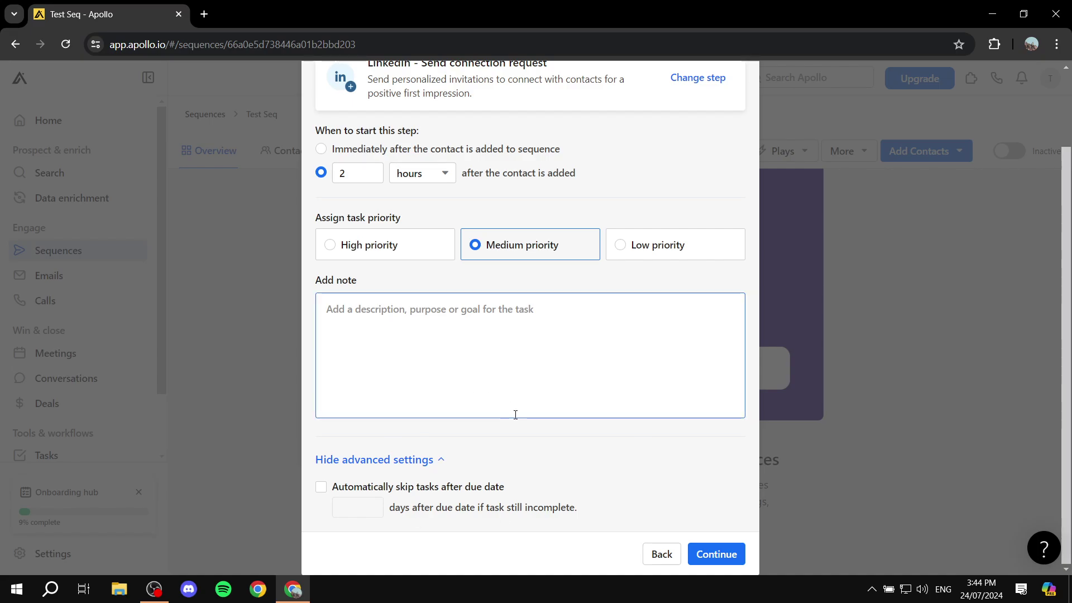
Step: Turn on automatically skipping tasks after the due date, then hide the advanced settings
left_click(439, 462)
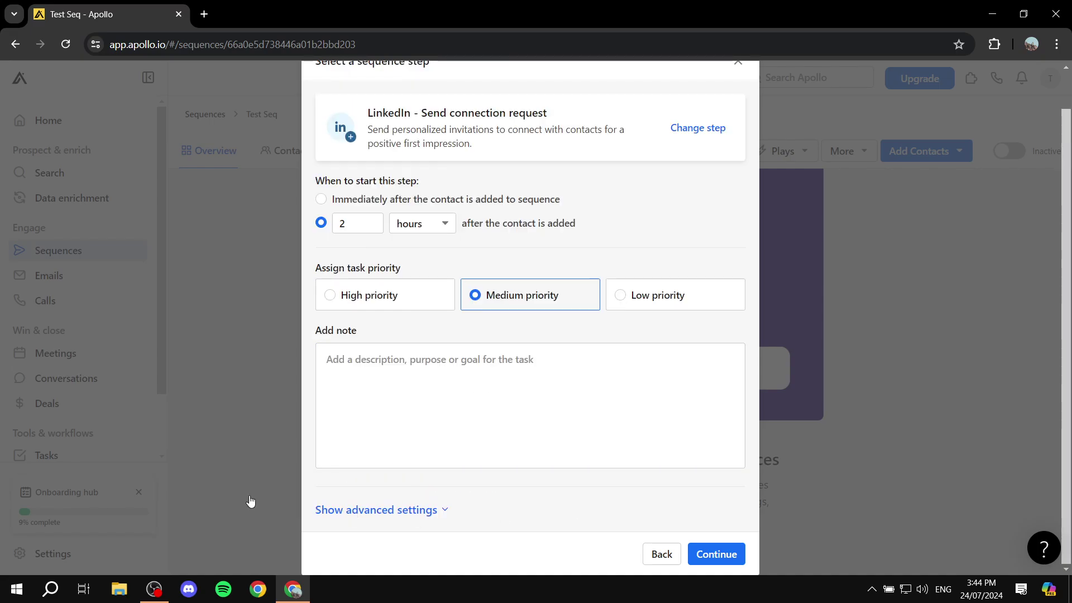
left_click(410, 515)
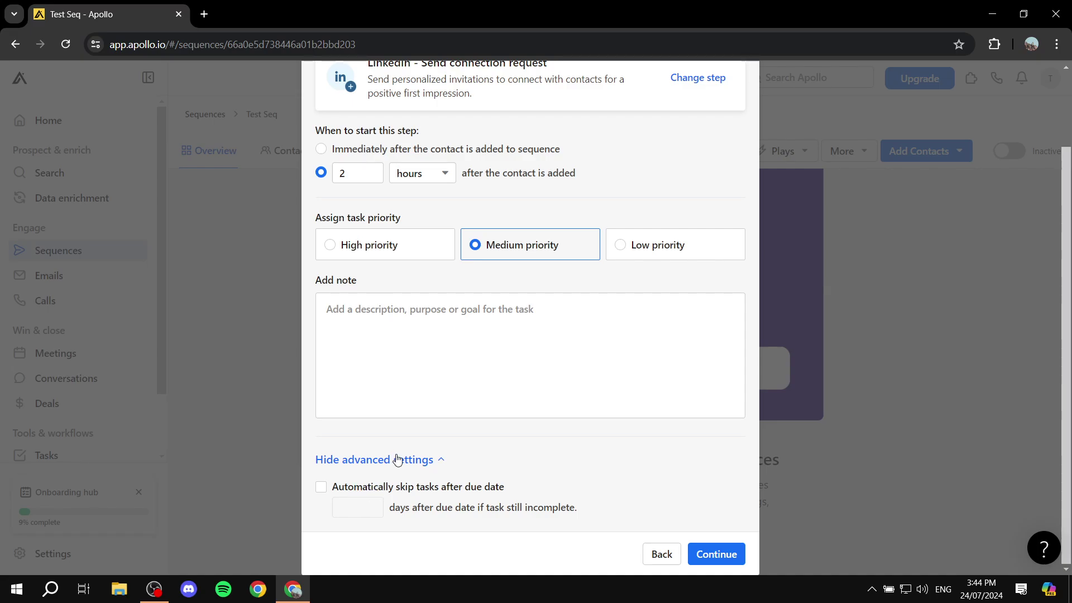
left_click(321, 487)
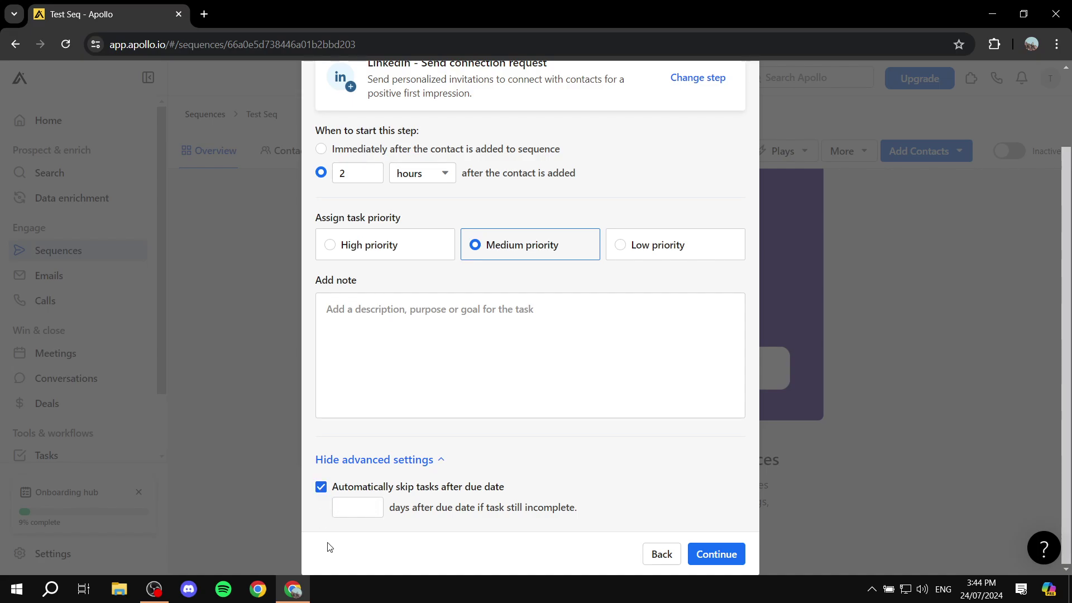
left_click(409, 471)
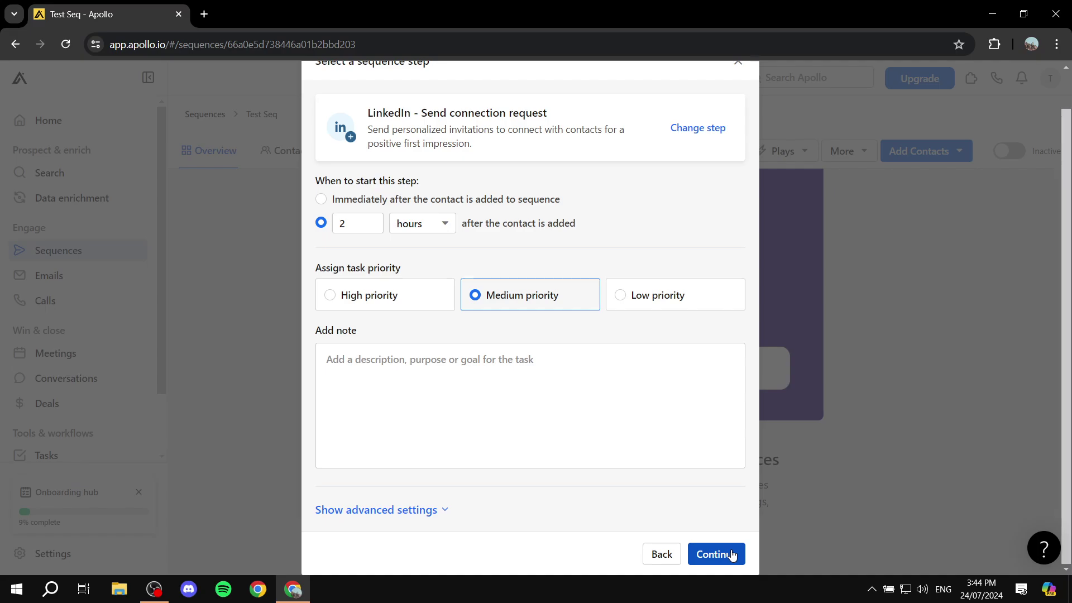
Step: Close the connection request step form without adding the step
left_click(541, 400)
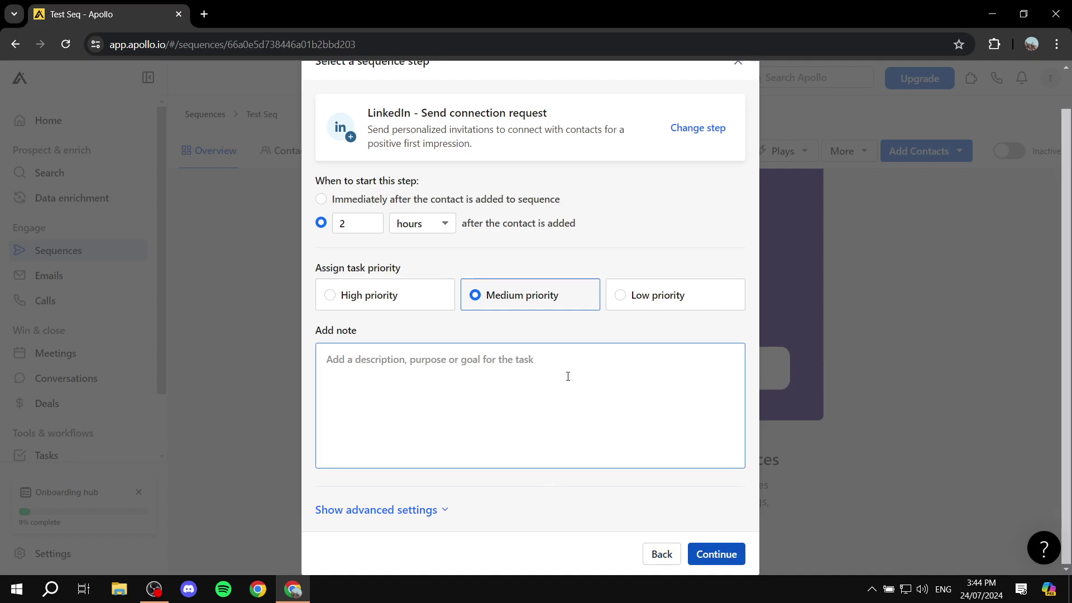
scroll(567, 376, "up", 1)
scroll(567, 376, "down", 1)
scroll(579, 426, "up", 1)
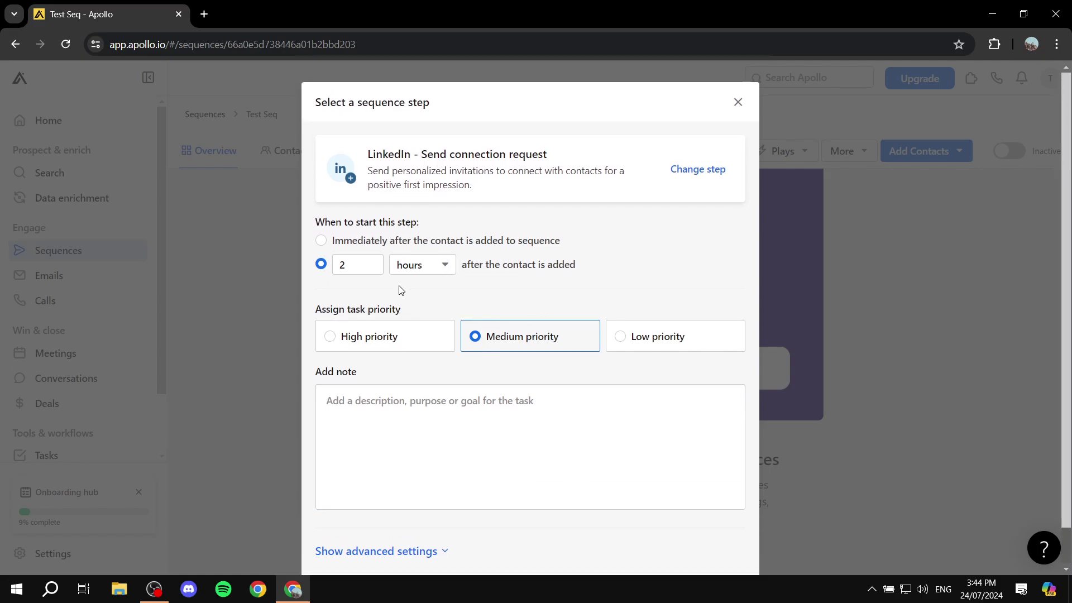
scroll(642, 391, "down", 1)
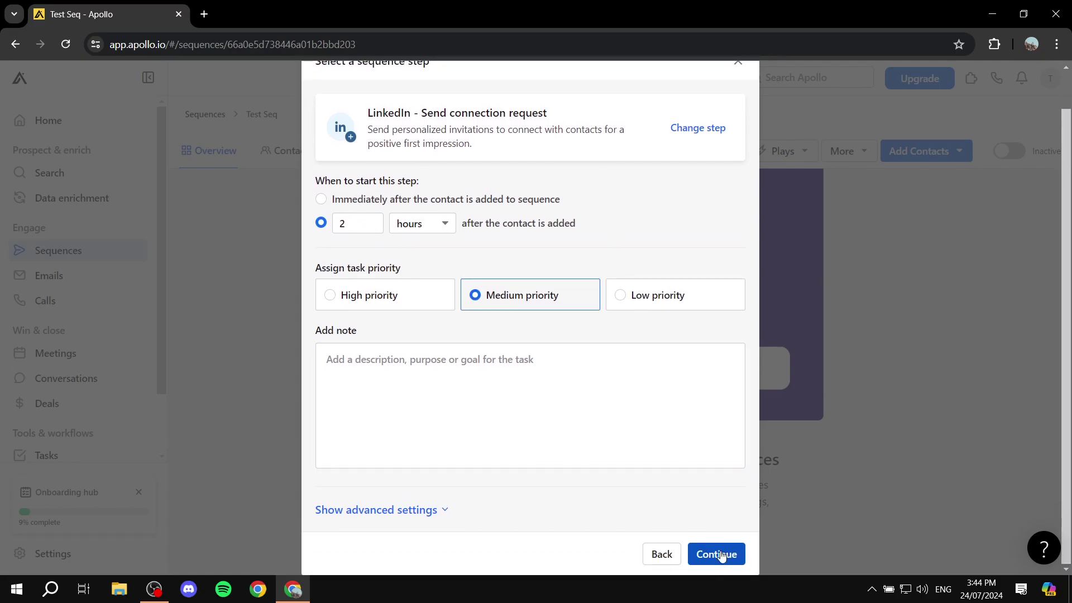
left_click(662, 554)
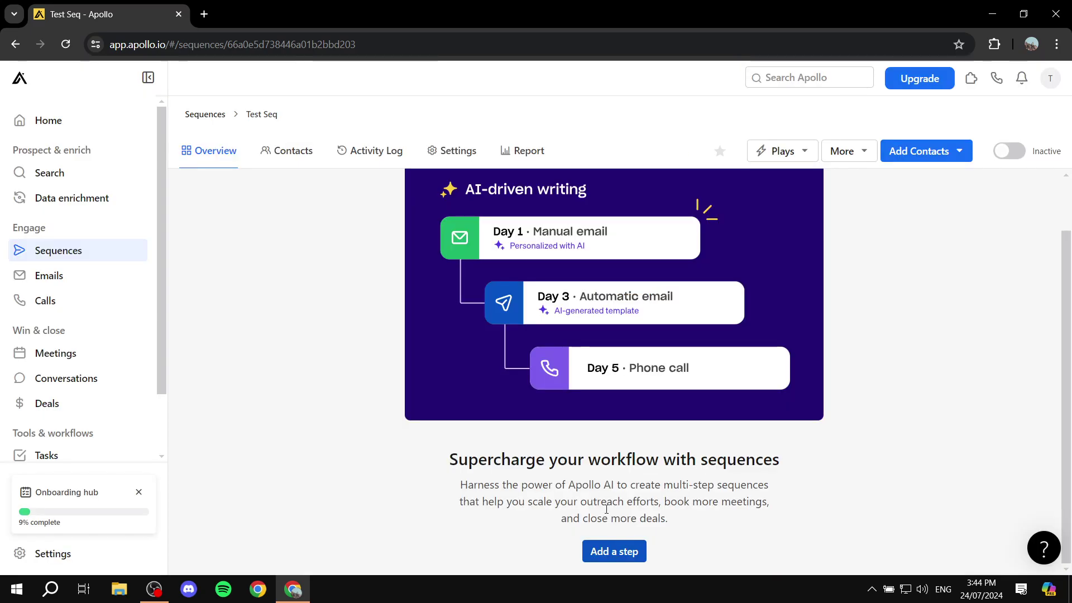
Step: Add a LinkedIn connection request step delayed 1 hour, auto-skipping tasks 1 day past due
left_click(616, 556)
left_click(402, 533)
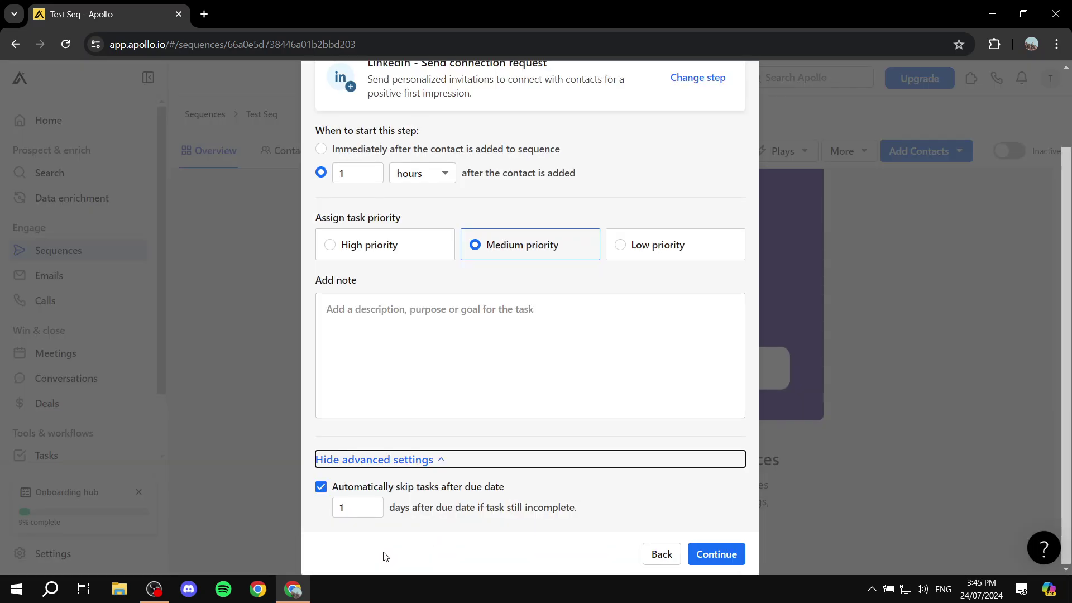
left_click(386, 557)
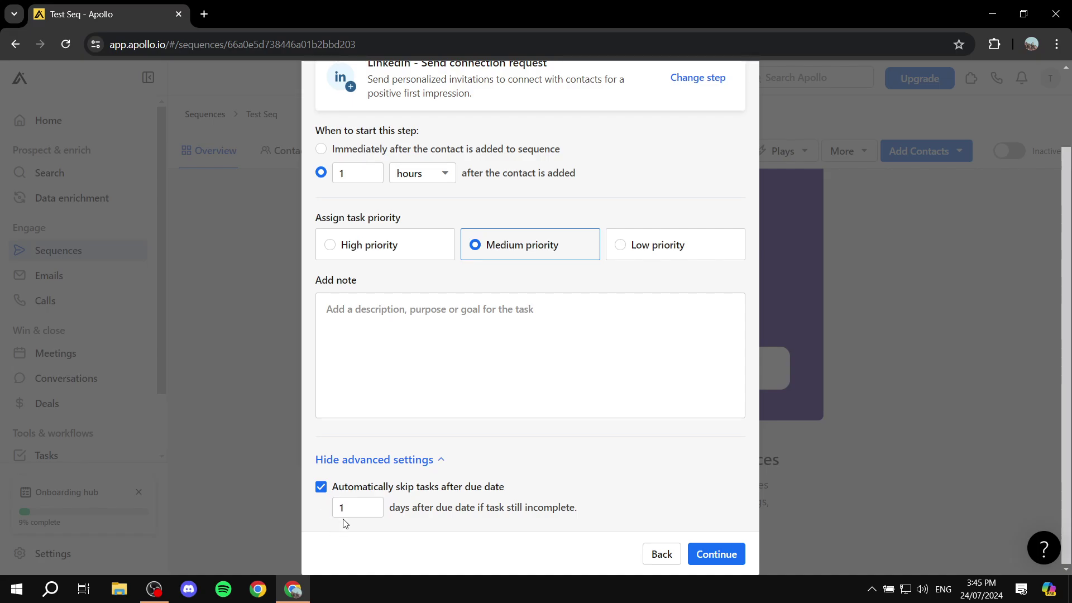
left_click(363, 504)
left_click(441, 530)
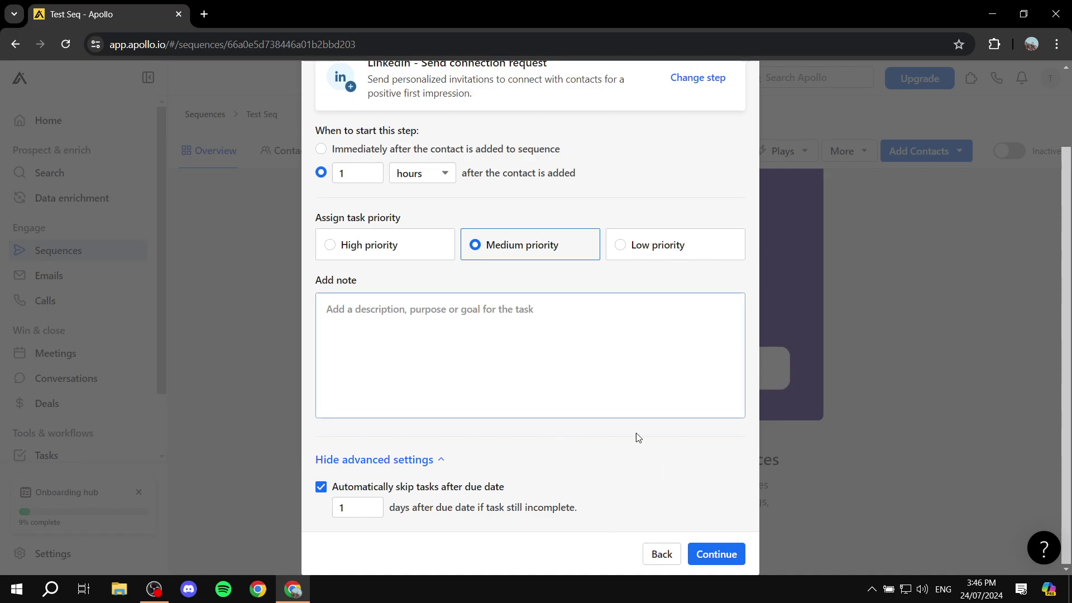
scroll(636, 425, "up", 1)
scroll(648, 433, "down", 1)
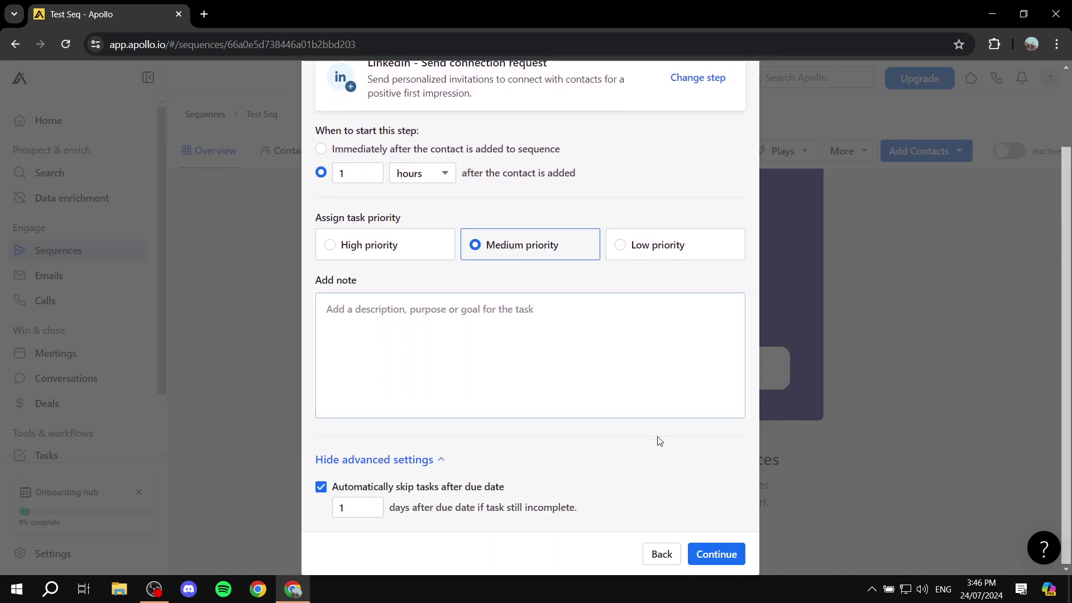
left_click(713, 553)
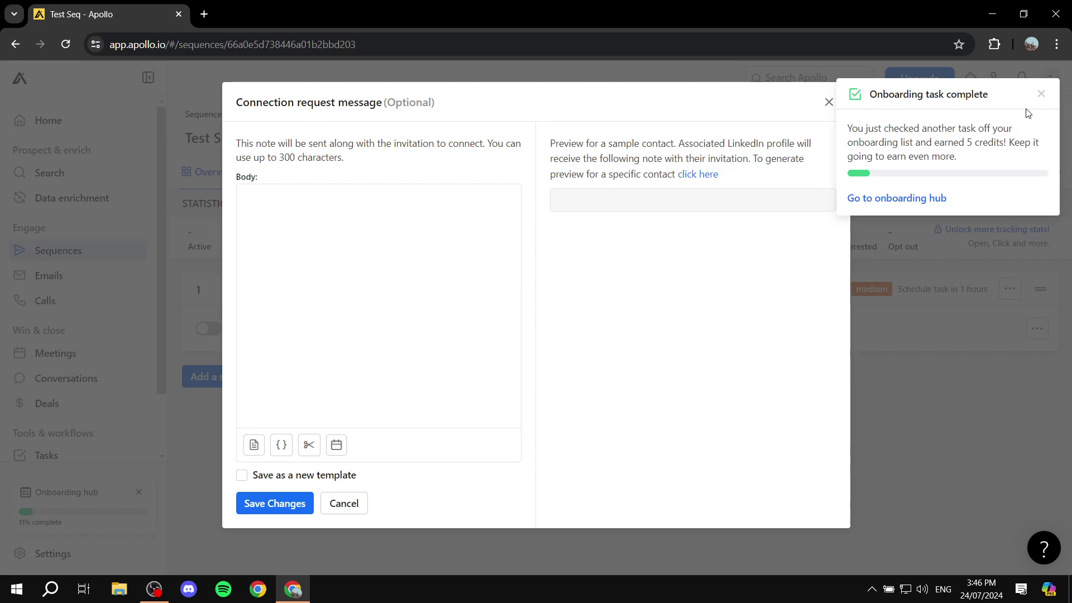
Step: Save 'Test' as the connection request message body, dismissing the onboarding and extension popups
left_click(1041, 95)
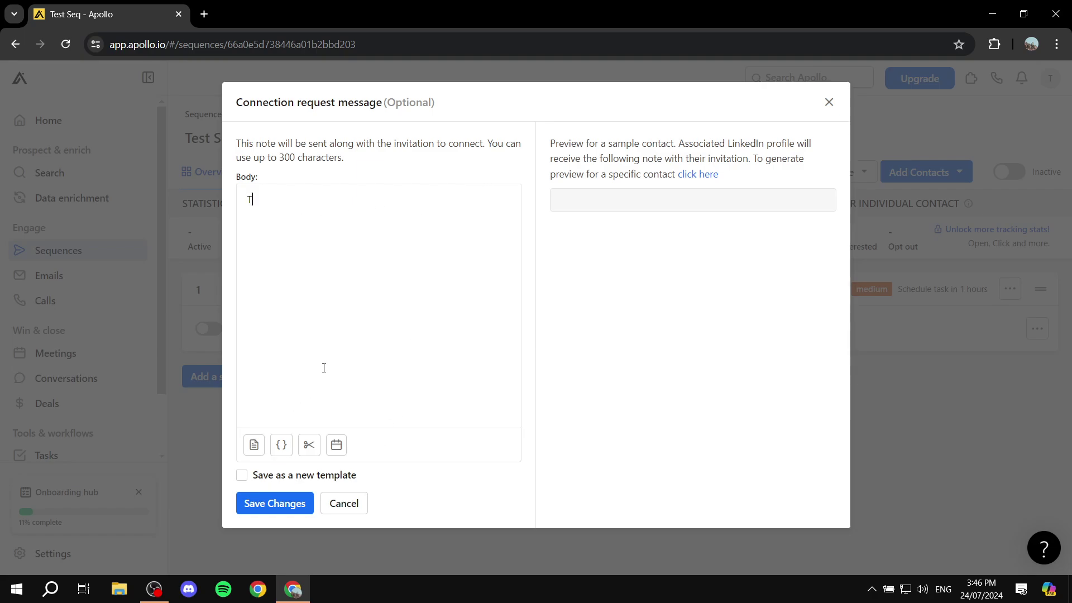
type("est")
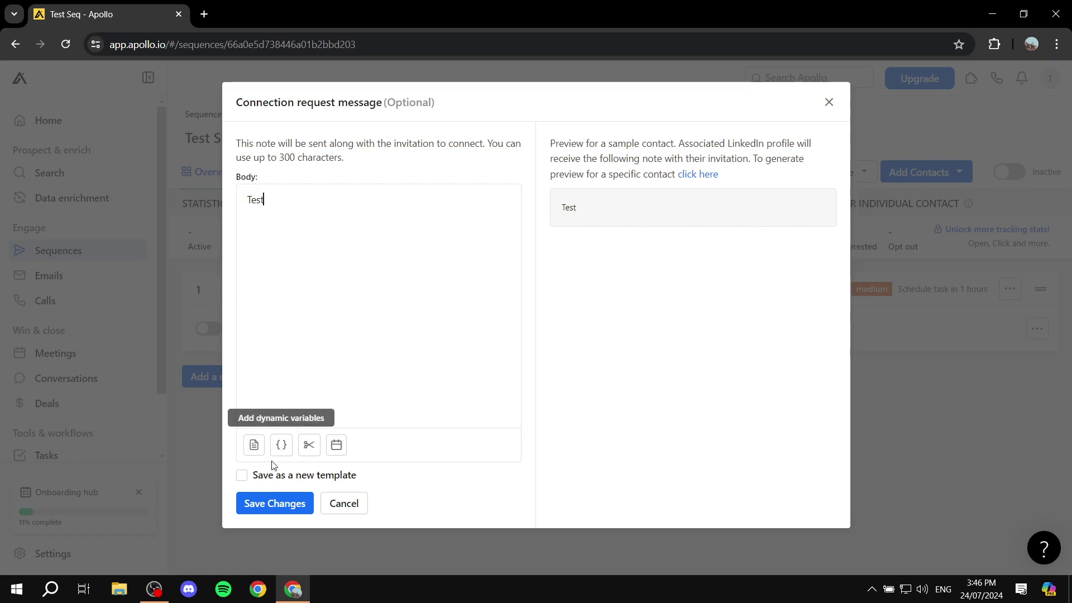
left_click(282, 505)
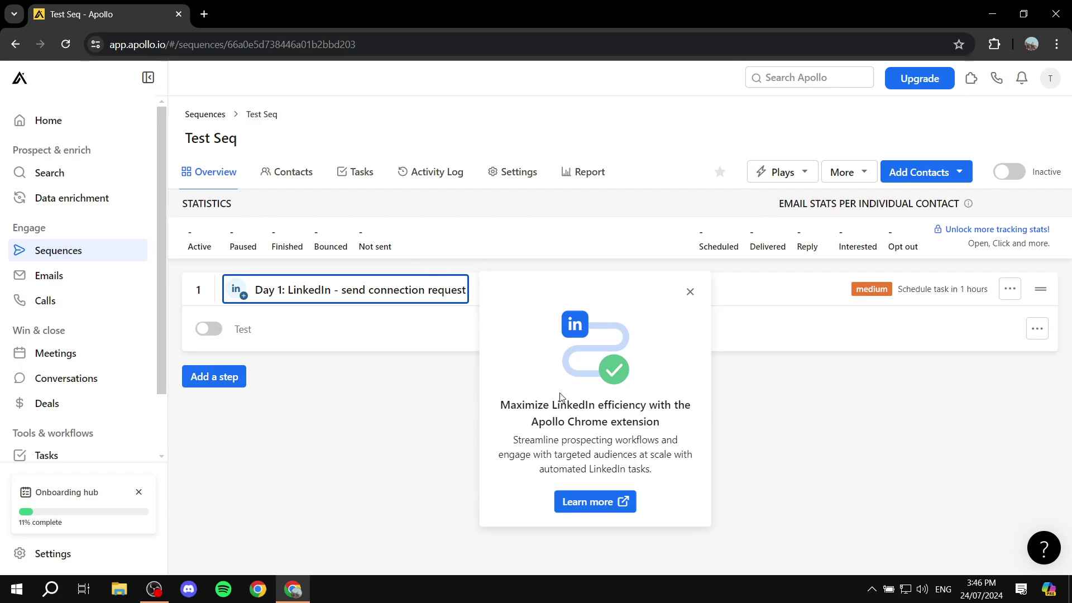
left_click(689, 292)
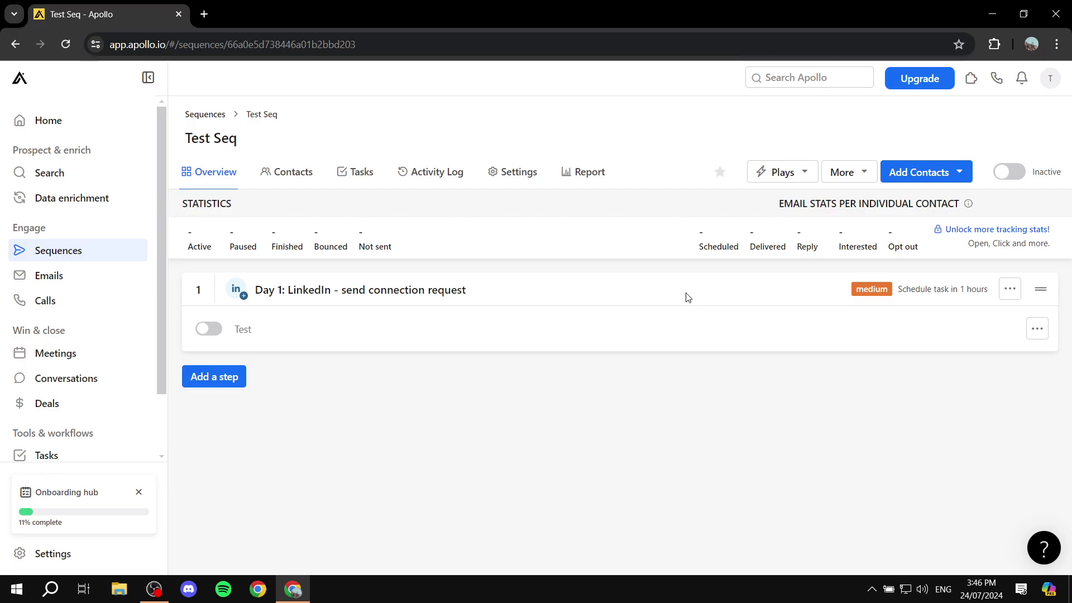
Step: Add a LinkedIn send-message step with a 3-day delay, landing on Day 4
left_click(230, 378)
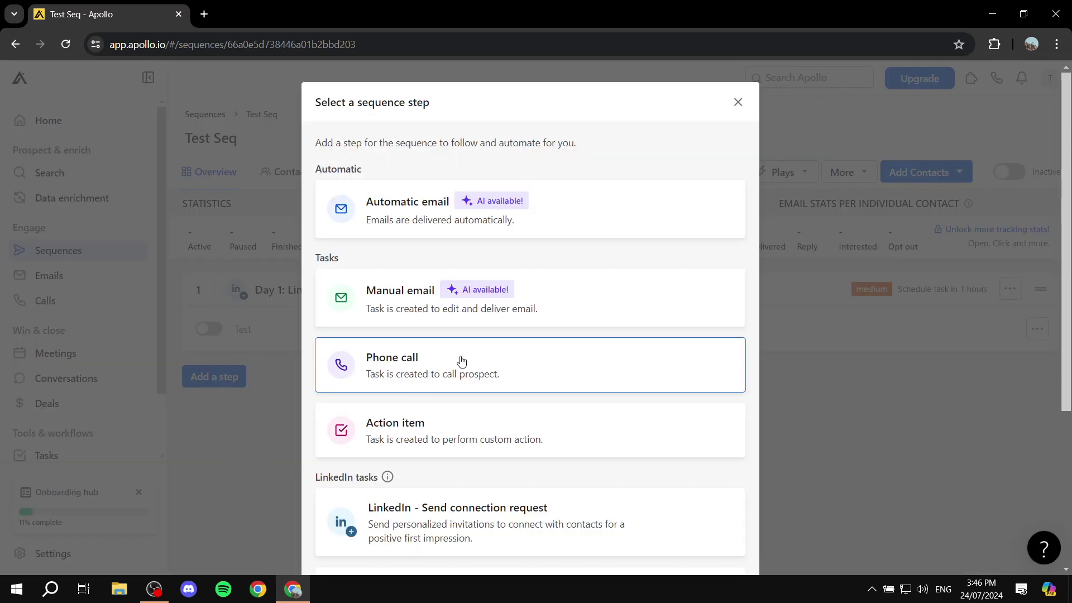
scroll(474, 368, "down", 4)
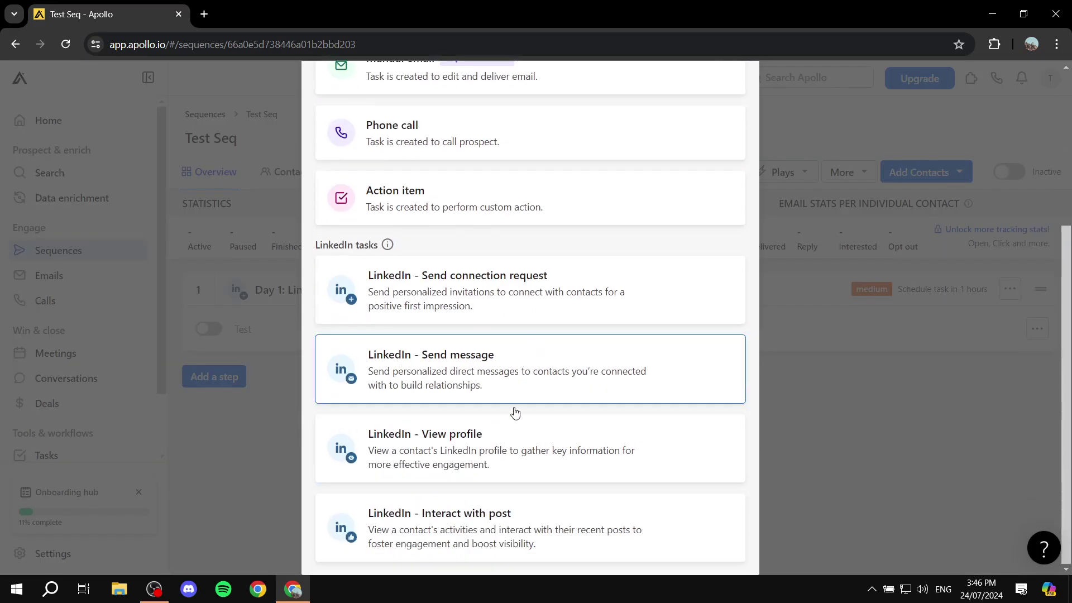
left_click(510, 380)
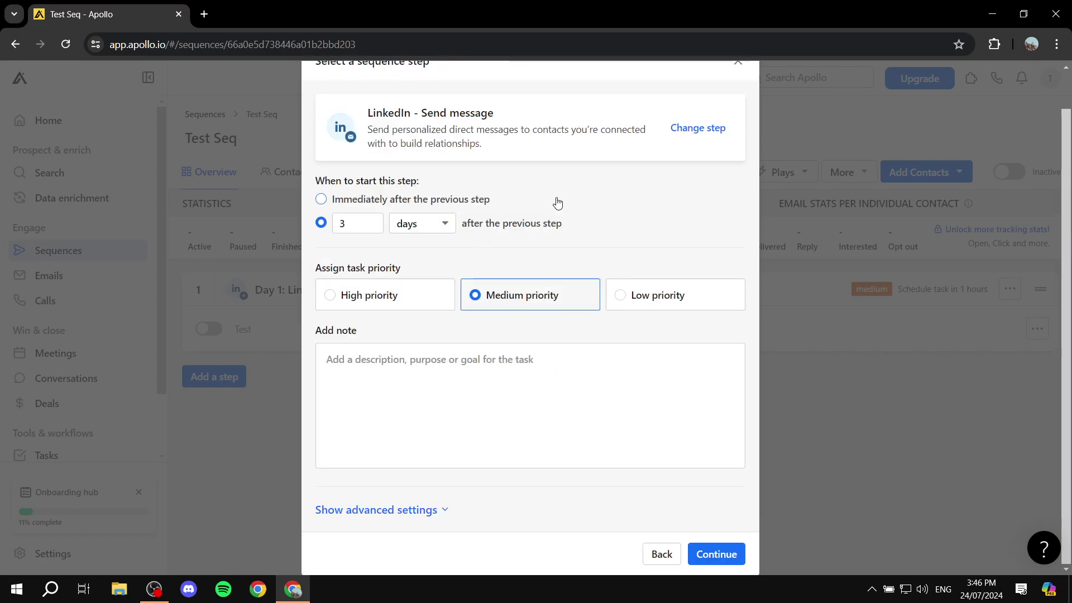
left_click(716, 554)
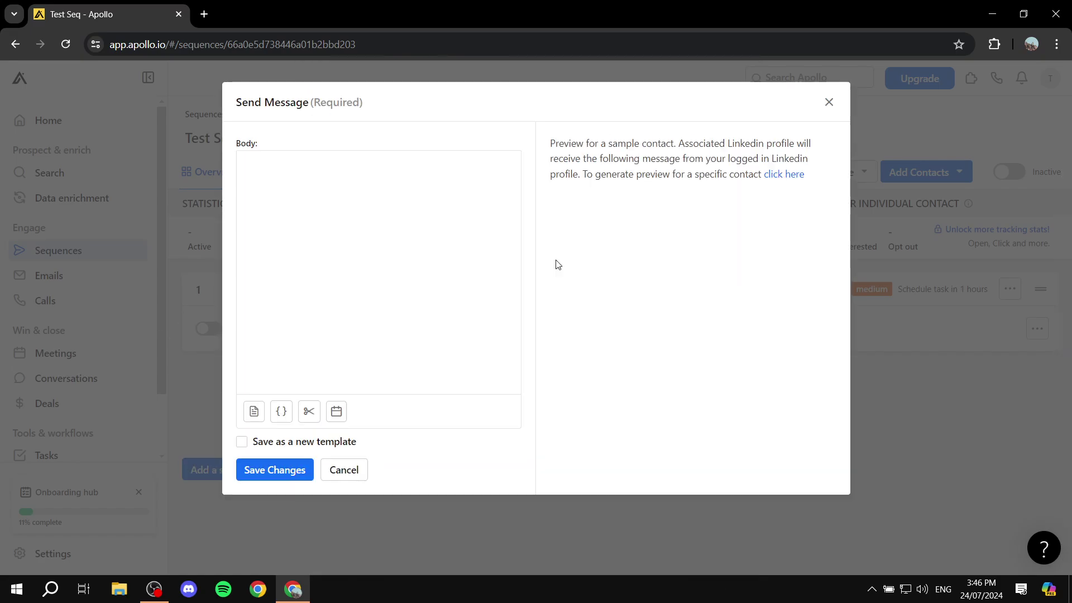
Step: Leave the message body empty, switch on step 1's Test template, and view Contacts
left_click(829, 102)
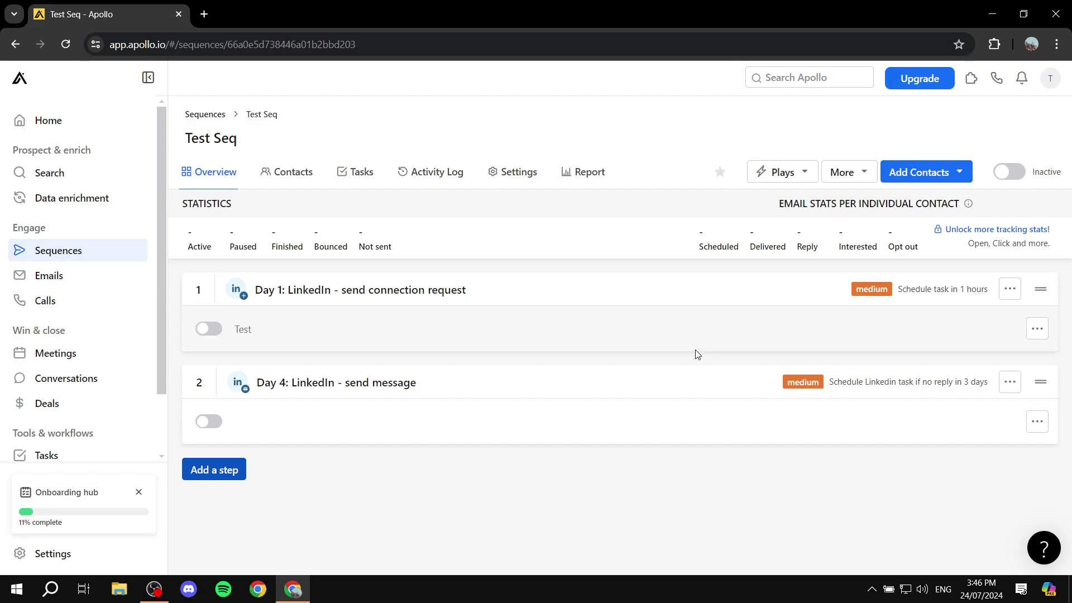
left_click(209, 329)
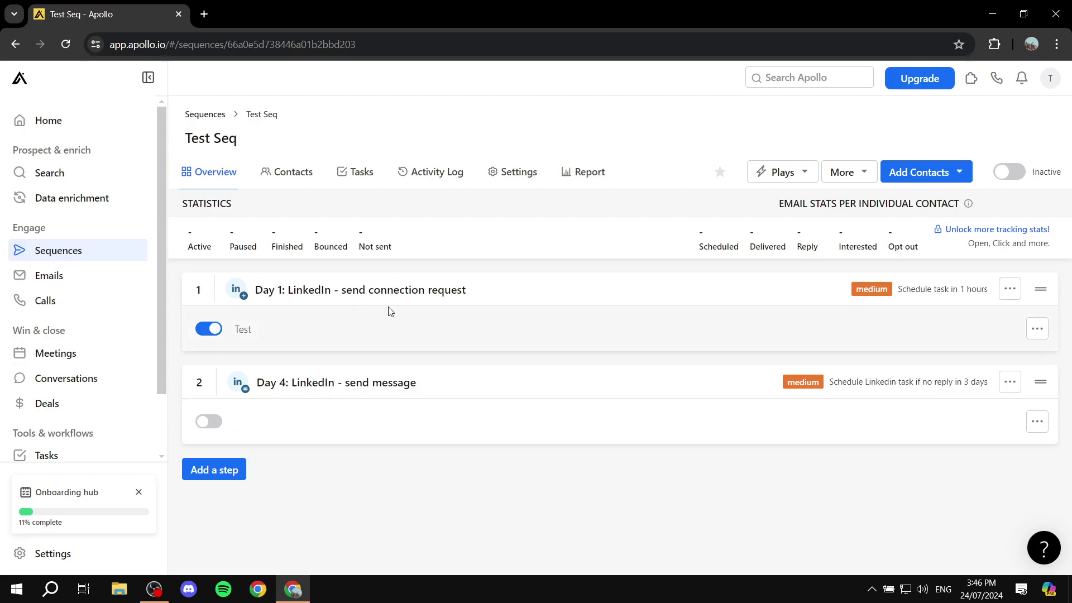
left_click(288, 172)
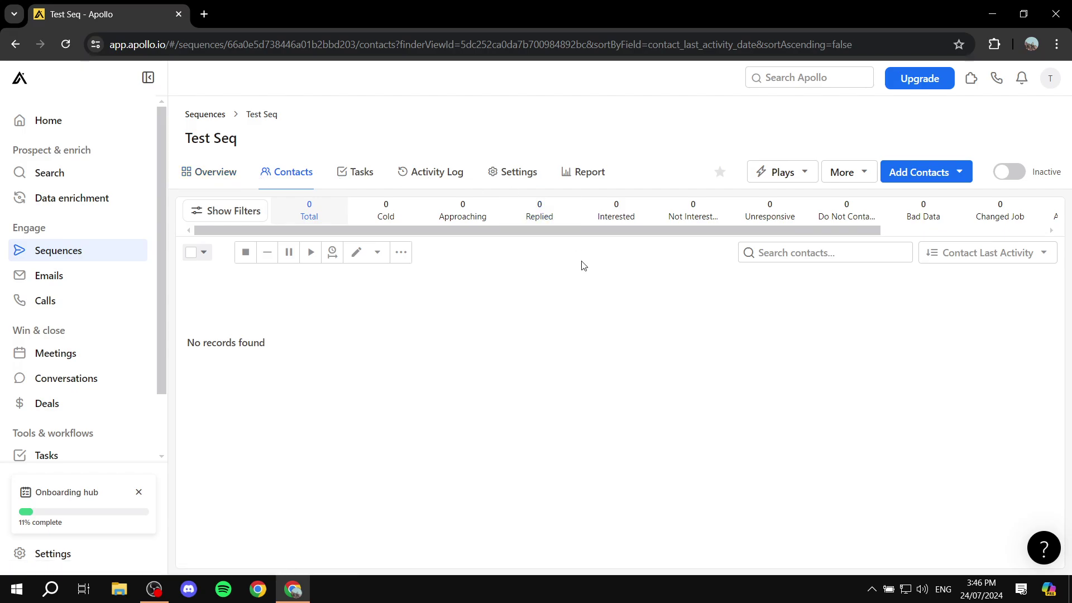
Step: Back on the overview, try enabling step 2 and dismiss the empty-body alert
left_click(957, 178)
left_click(941, 164)
left_click(232, 178)
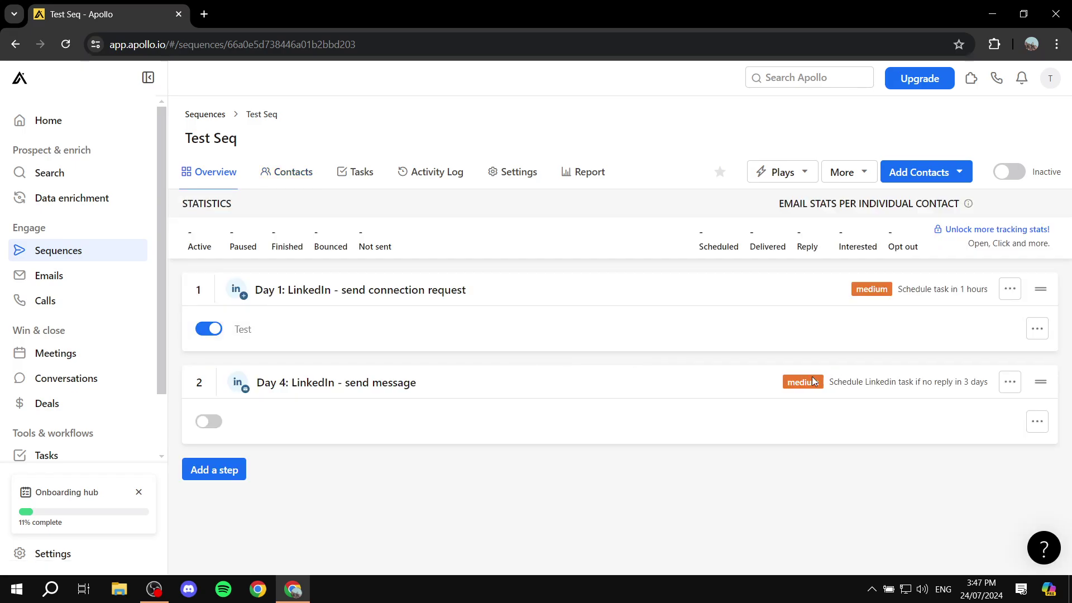
left_click(207, 421)
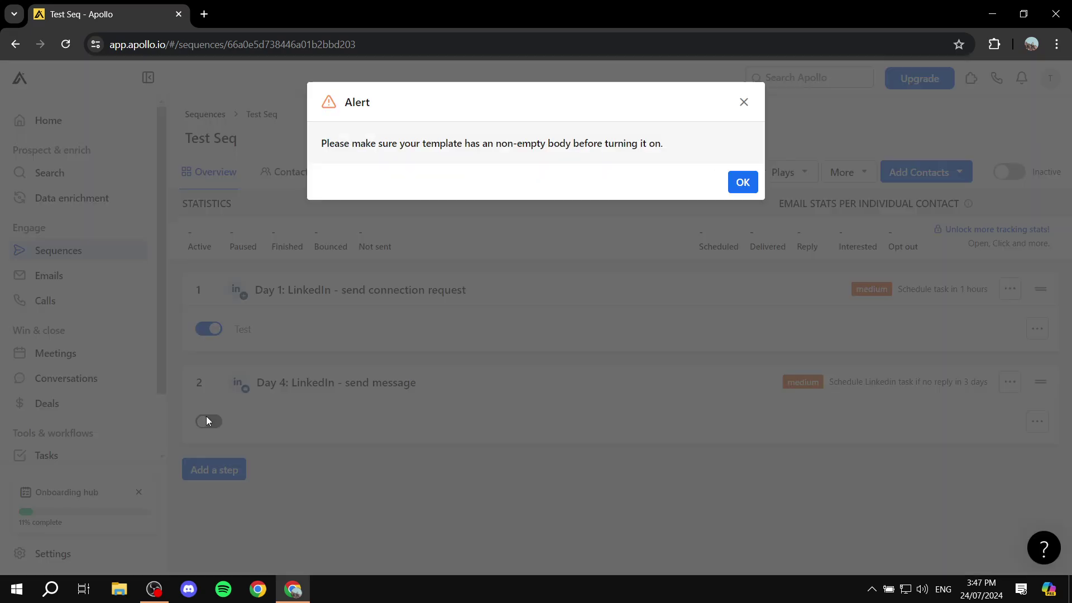
left_click(742, 182)
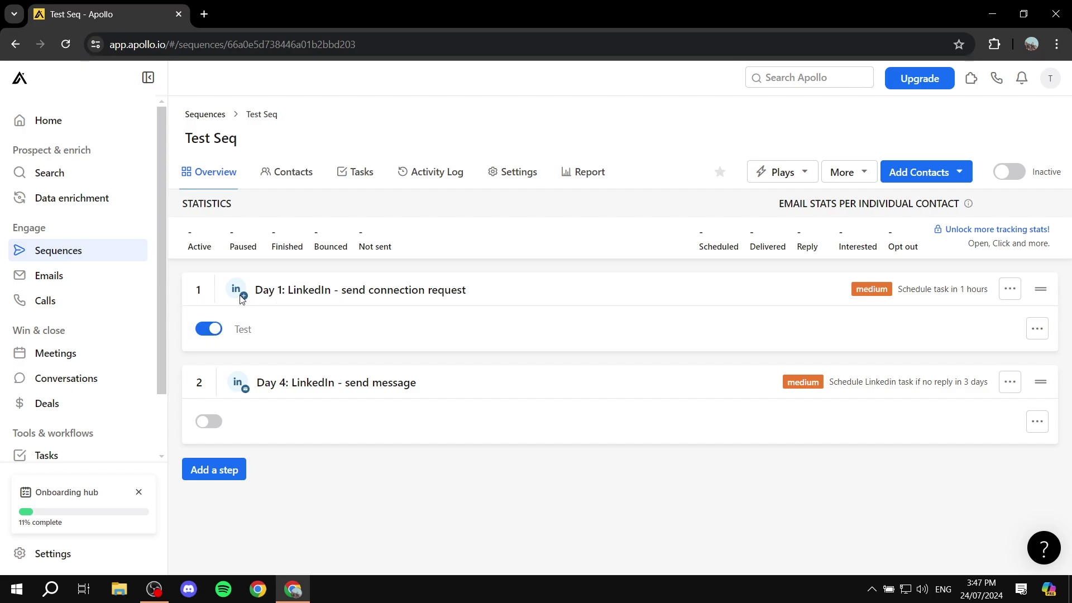
Step: Open and close step 1's connection request message and its options menu
left_click(241, 330)
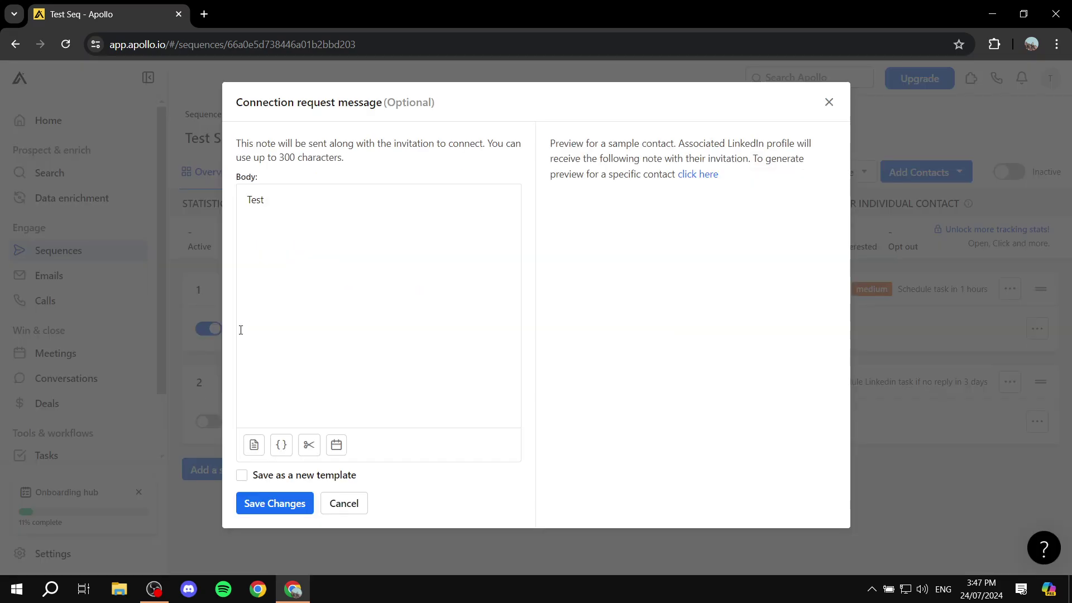
left_click(828, 102)
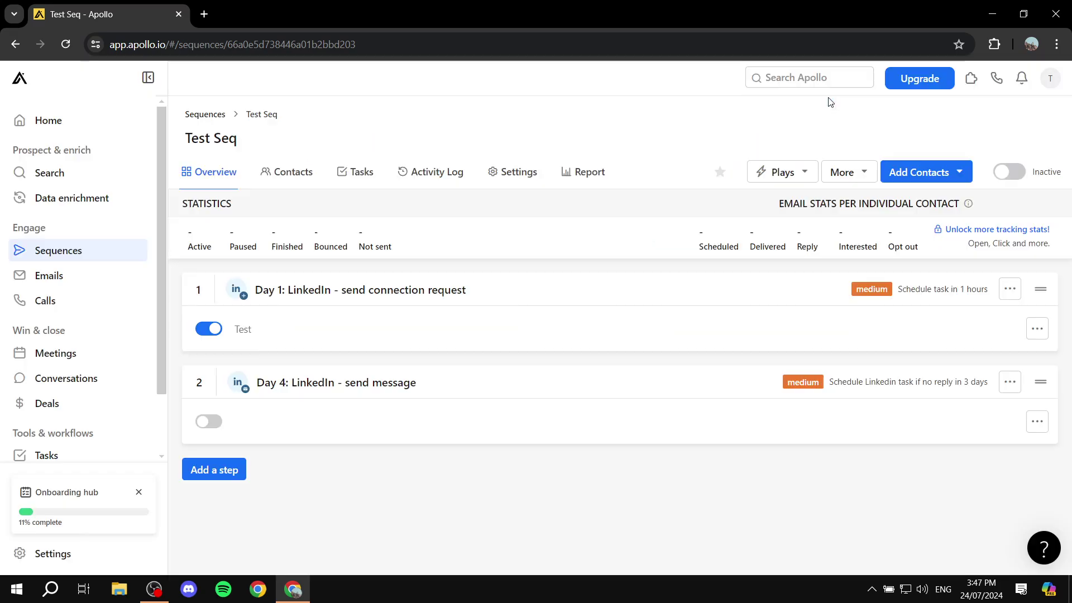
left_click(1021, 291)
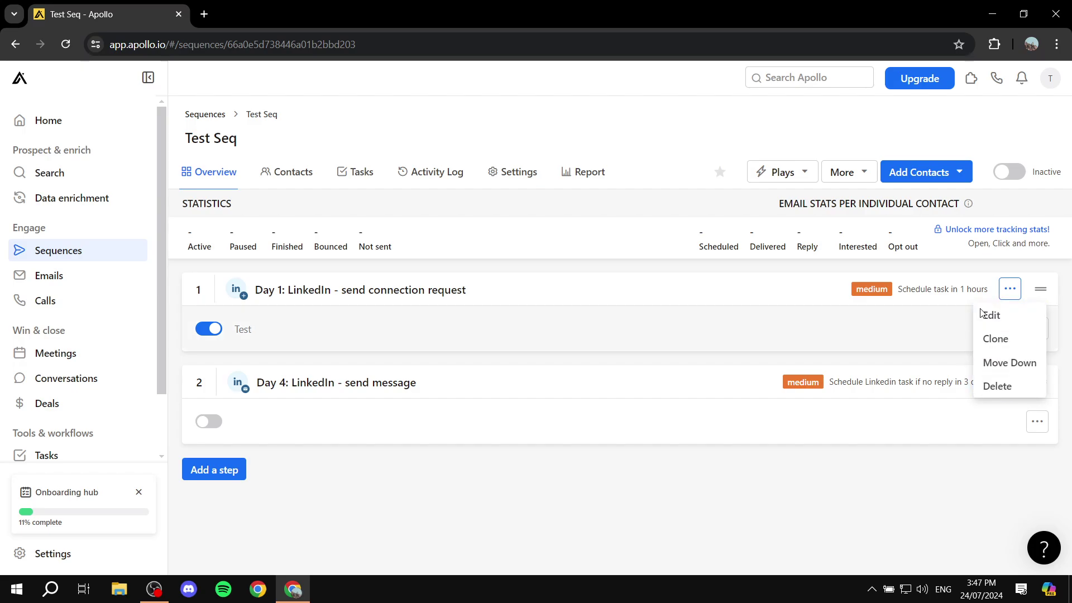
left_click(537, 475)
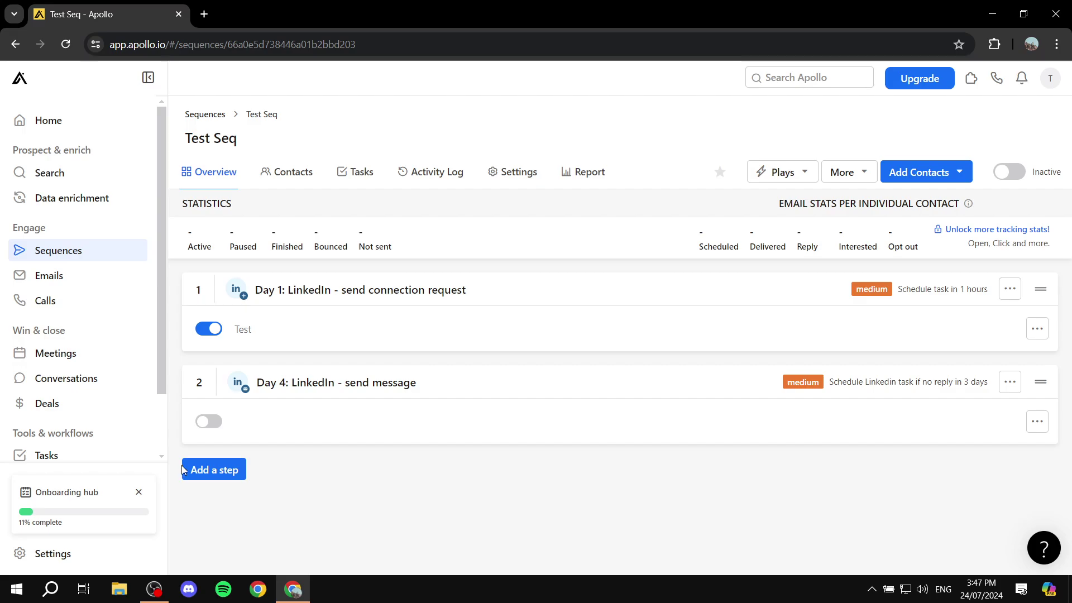